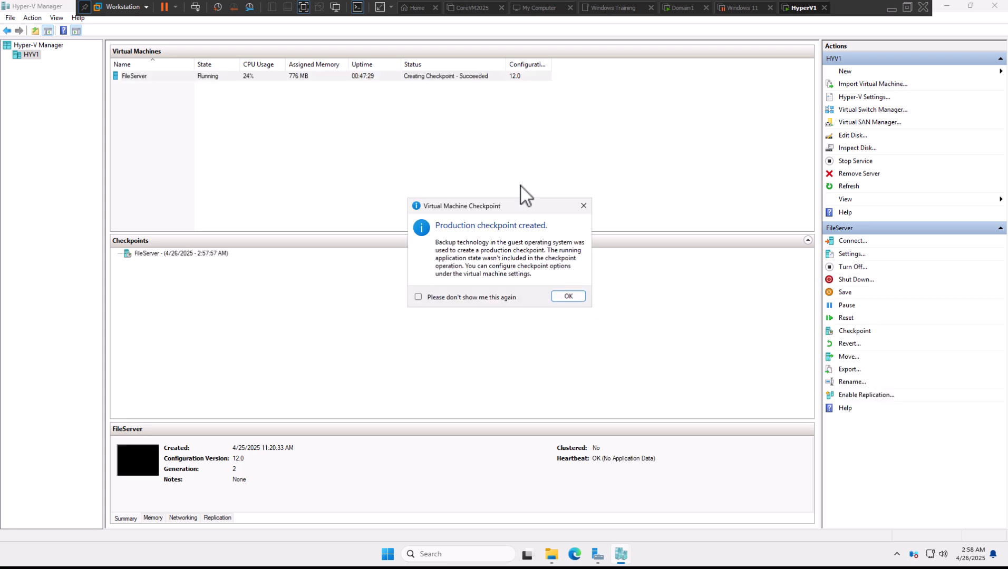
Acknowledge the production checkpoint notice and inspect the FileServer checkpoint and its current-state entry.
{"action": "left_click", "coordinate": [564, 295]}
{"action": "left_click", "coordinate": [151, 262]}
{"action": "left_click", "coordinate": [152, 254]}
{"action": "left_click", "coordinate": [151, 262]}
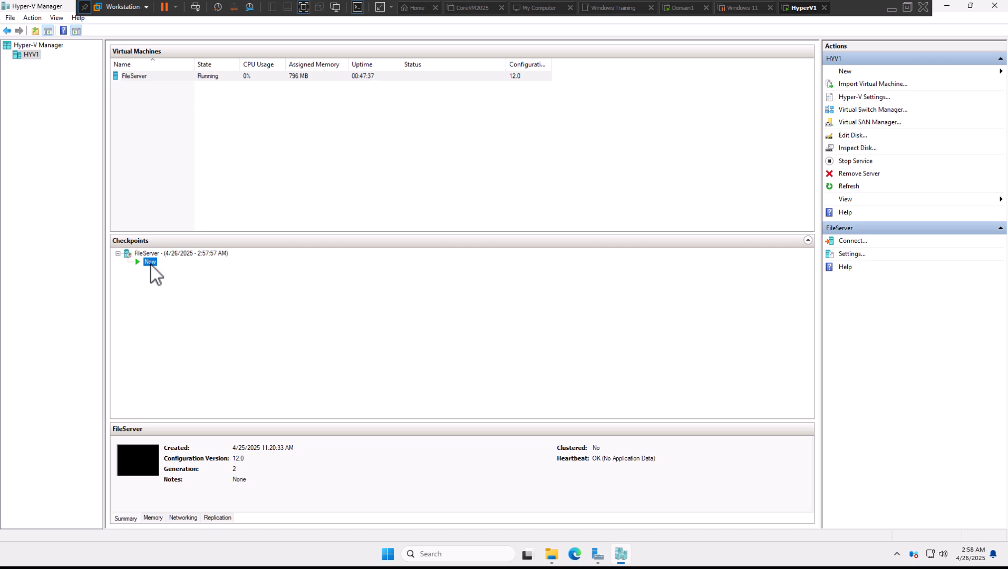
Connect to the FileServer virtual machine and sign in as Administrator with the account password.
{"action": "right_click", "coordinate": [242, 79]}
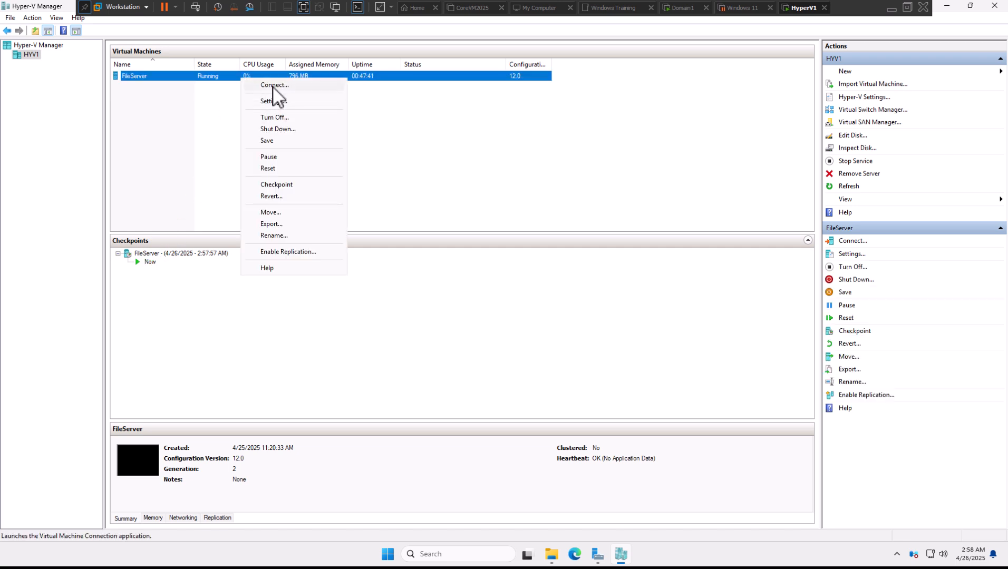
{"action": "left_click", "coordinate": [273, 86]}
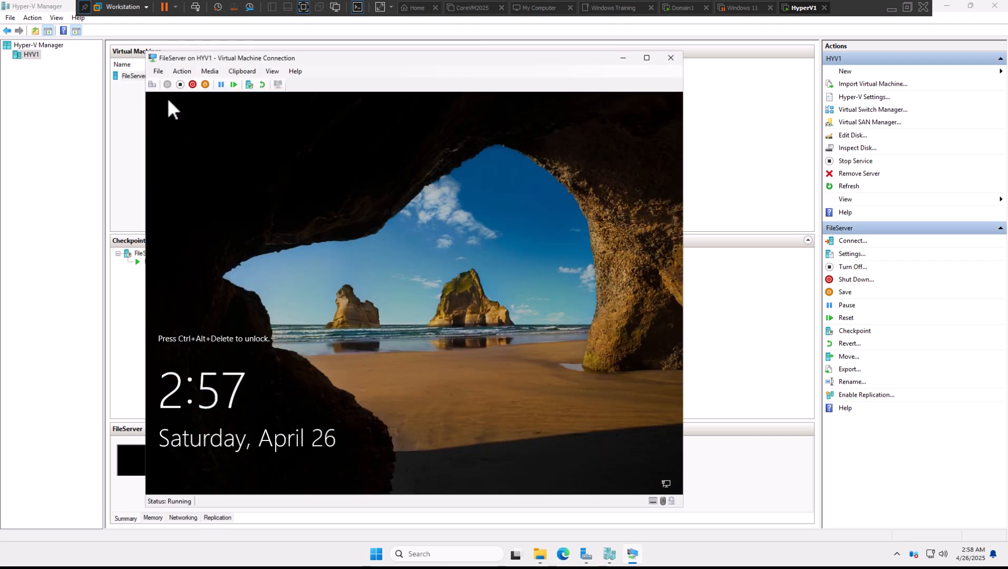
{"action": "left_click", "coordinate": [153, 85]}
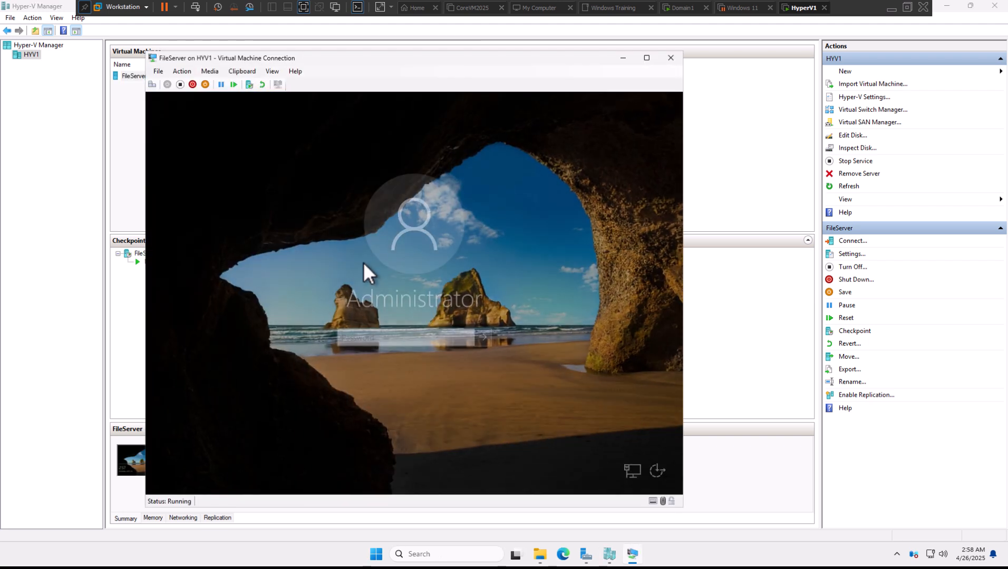
{"action": "left_click", "coordinate": [365, 338]}
{"action": "type", "text": "••••••"}
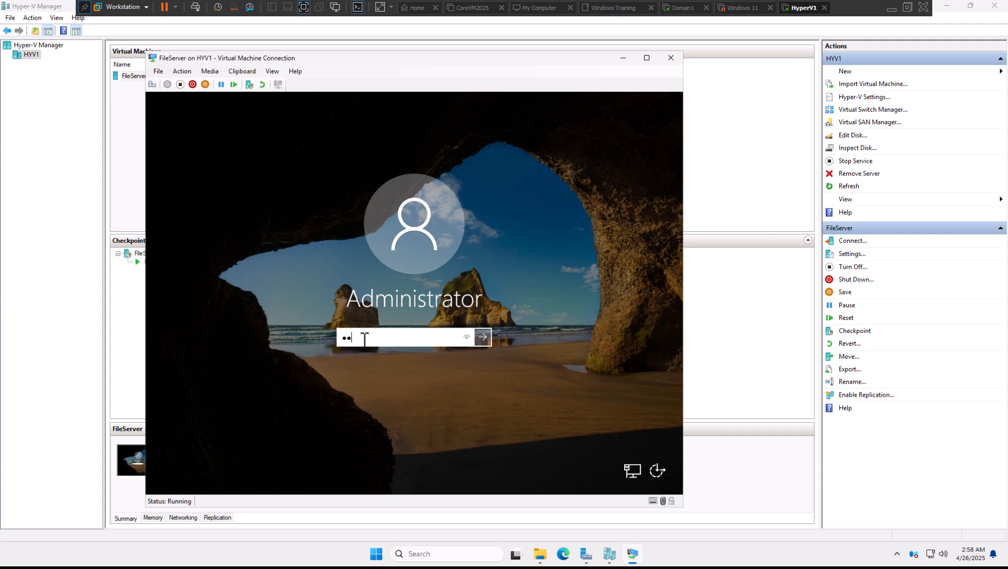
{"action": "key", "text": "Return"}
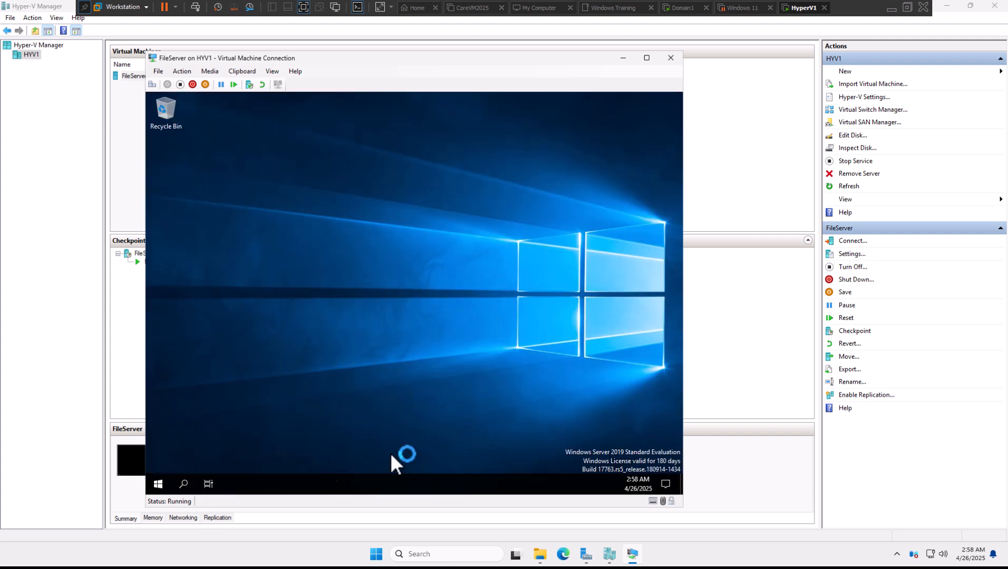
Create a new text document on the FileServer desktop and dismiss the Shutdown Event Tracker and Windows Admin Center prompts.
{"action": "right_click", "coordinate": [373, 274]}
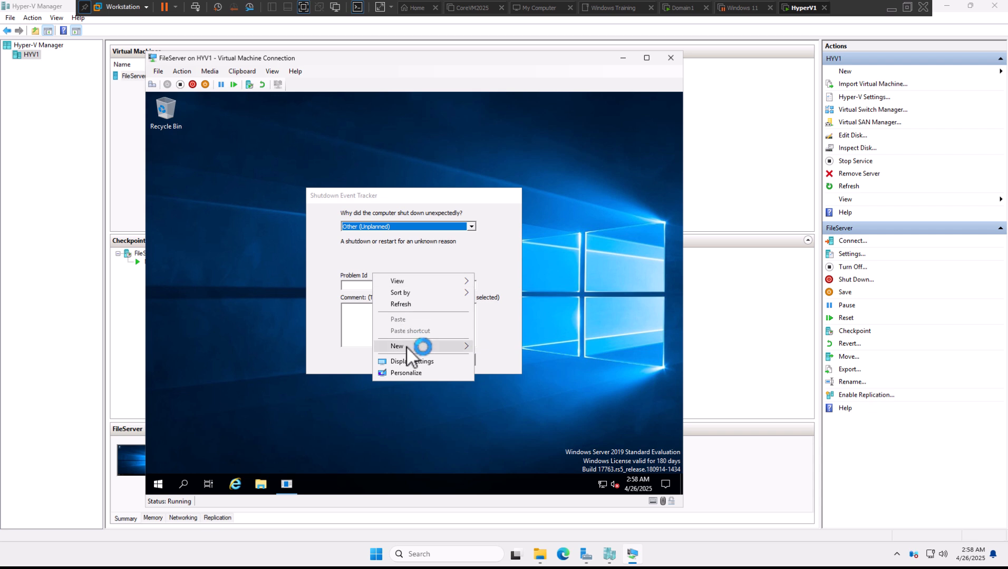
{"action": "mouse_move", "coordinate": [417, 346]}
{"action": "left_click", "coordinate": [506, 406]}
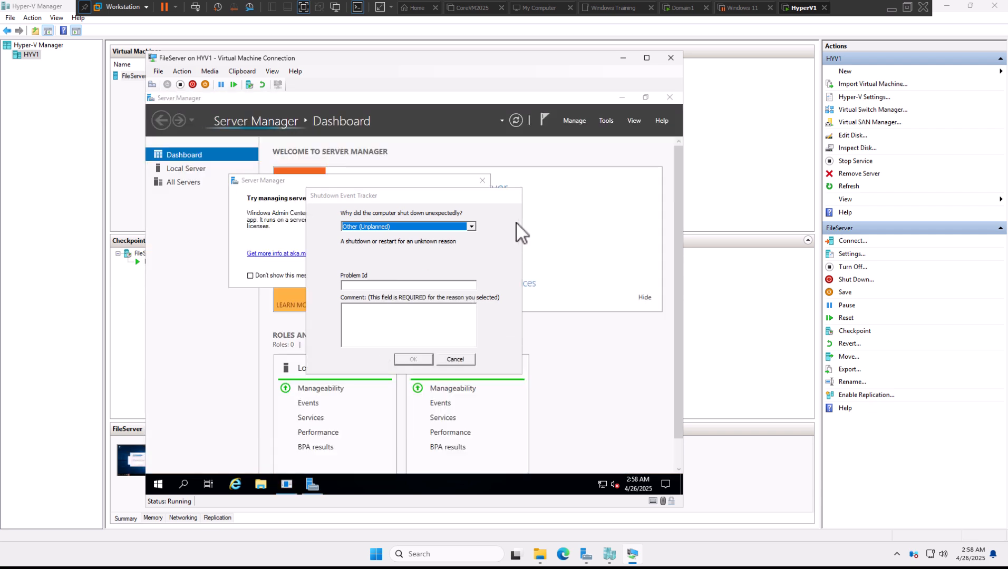
{"action": "left_click", "coordinate": [447, 360]}
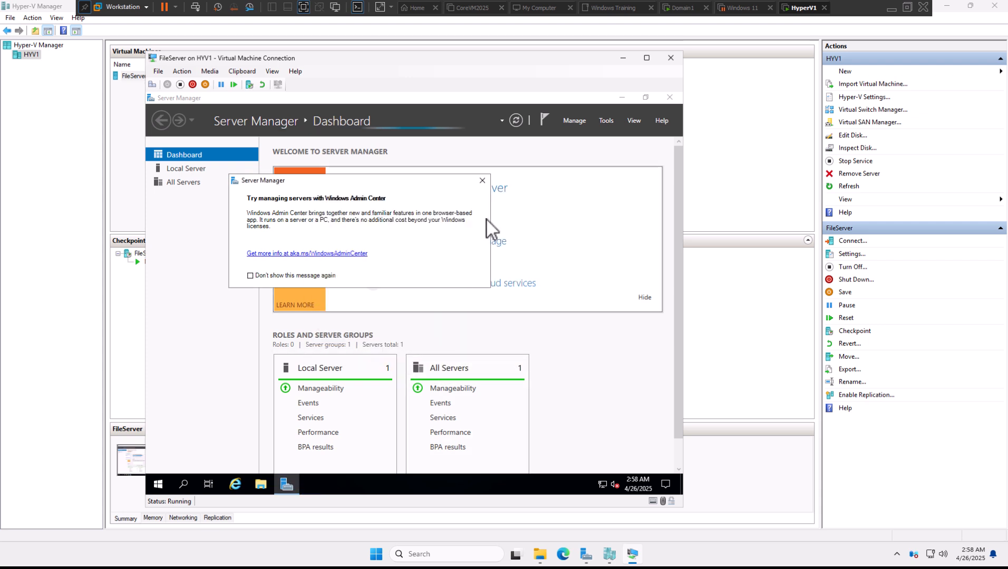
{"action": "left_click", "coordinate": [482, 180]}
Open New Text Document from the recent files, enter "I am on Snapshot 2" and save it on closing.
{"action": "left_click", "coordinate": [267, 481]}
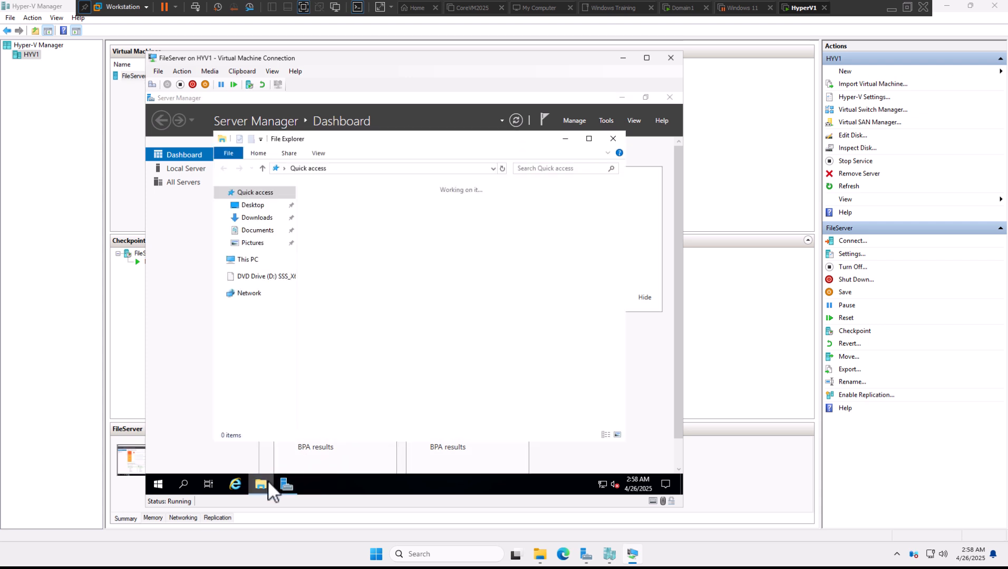
{"action": "double_click", "coordinate": [334, 297]}
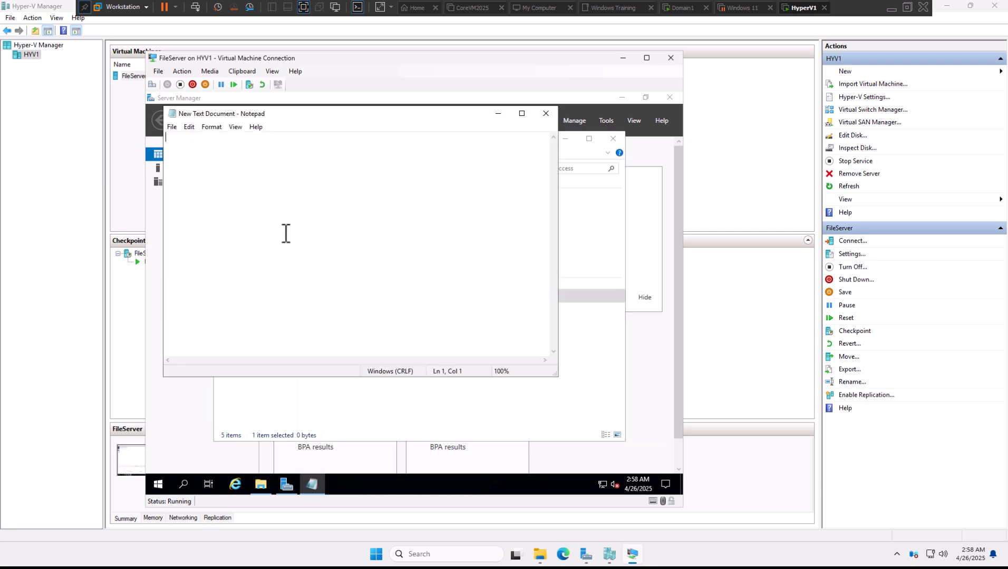
{"action": "type", "text": "I am on Snapsho"}
{"action": "key", "text": "BackSpace"}
{"action": "type", "text": "ot "}
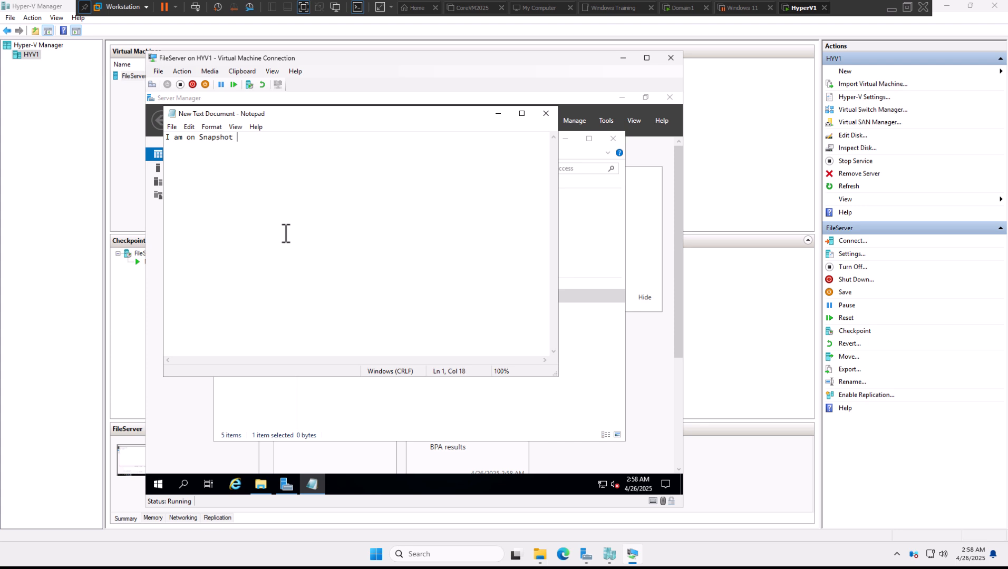
{"action": "type", "text": "2"}
{"action": "left_click", "coordinate": [547, 114]}
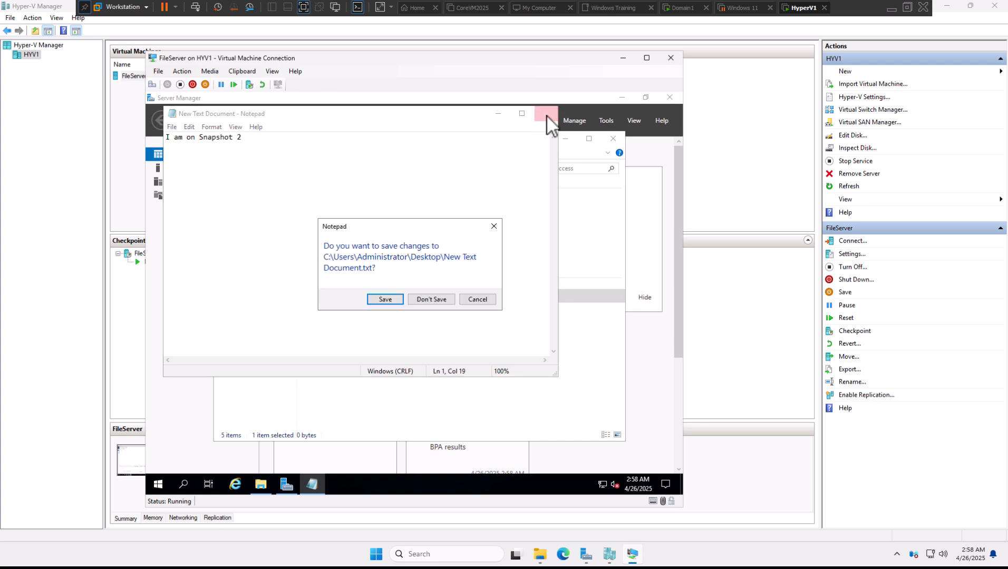
{"action": "left_click", "coordinate": [400, 296]}
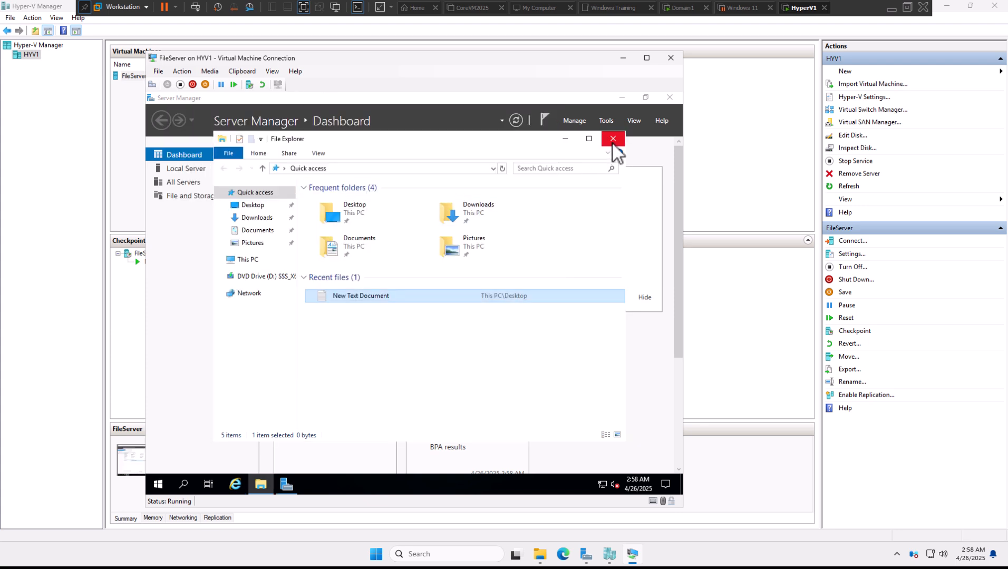
Close File Explorer and Server Manager inside the virtual machine, and close the FileServer connection window.
{"action": "left_click", "coordinate": [613, 140]}
{"action": "left_click", "coordinate": [667, 97]}
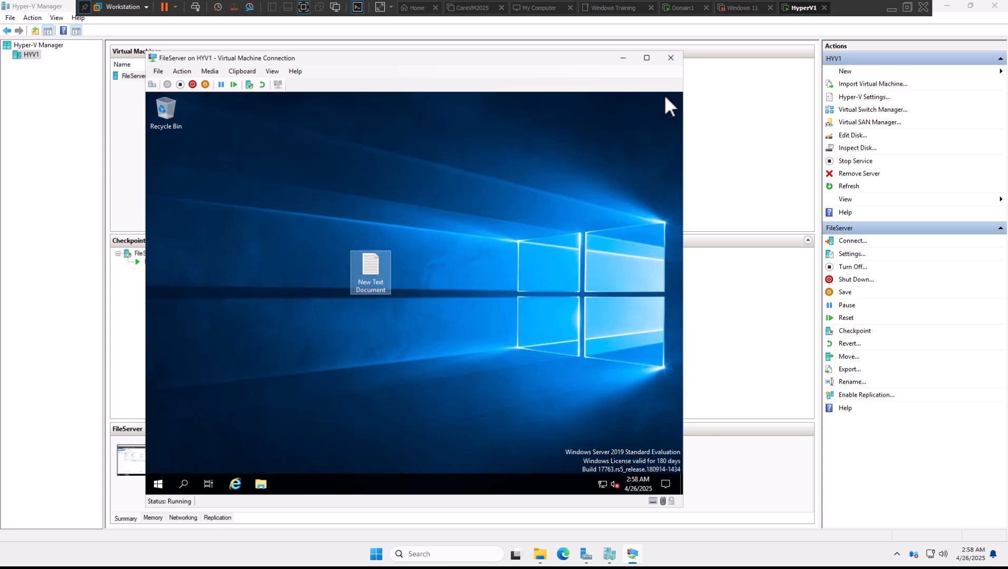
{"action": "left_click", "coordinate": [674, 62]}
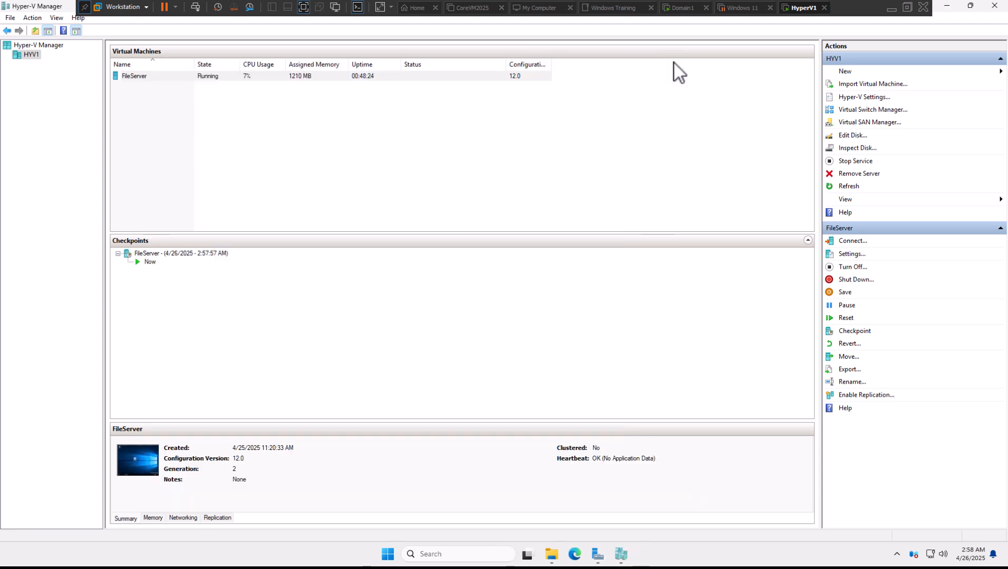
Create a second checkpoint of the FileServer virtual machine and acknowledge the completion notice.
{"action": "right_click", "coordinate": [254, 79]}
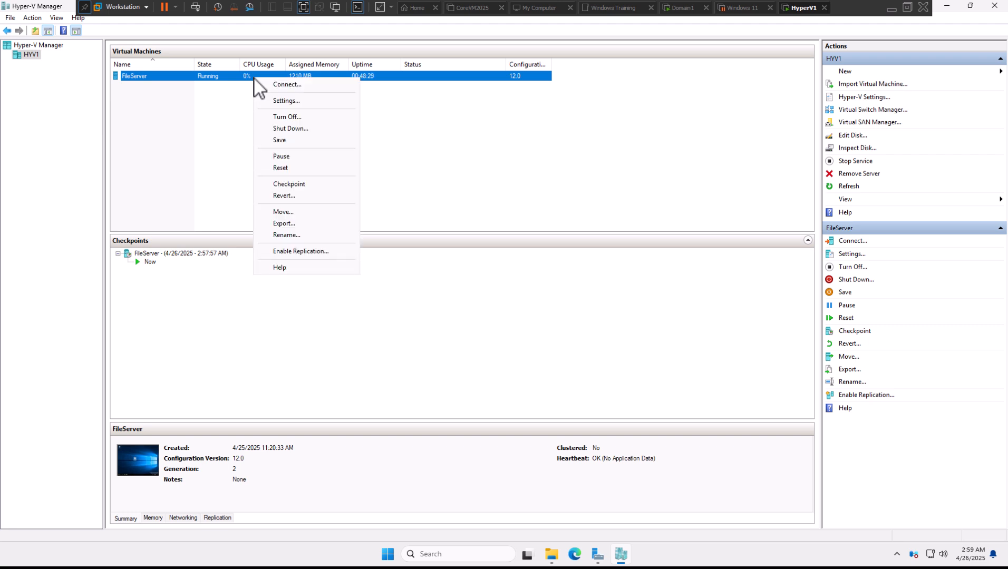
{"action": "left_click", "coordinate": [300, 184]}
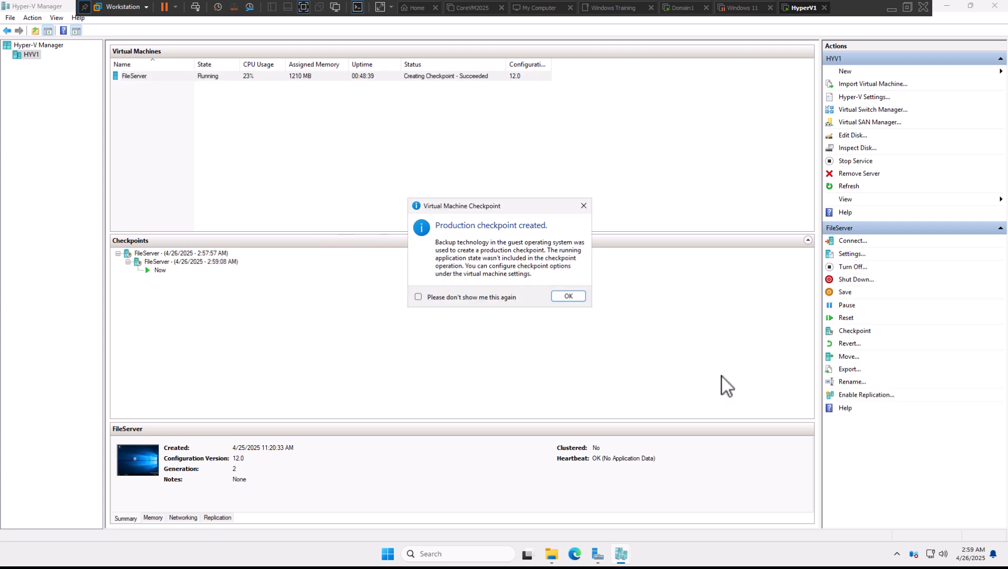
{"action": "left_click", "coordinate": [563, 297]}
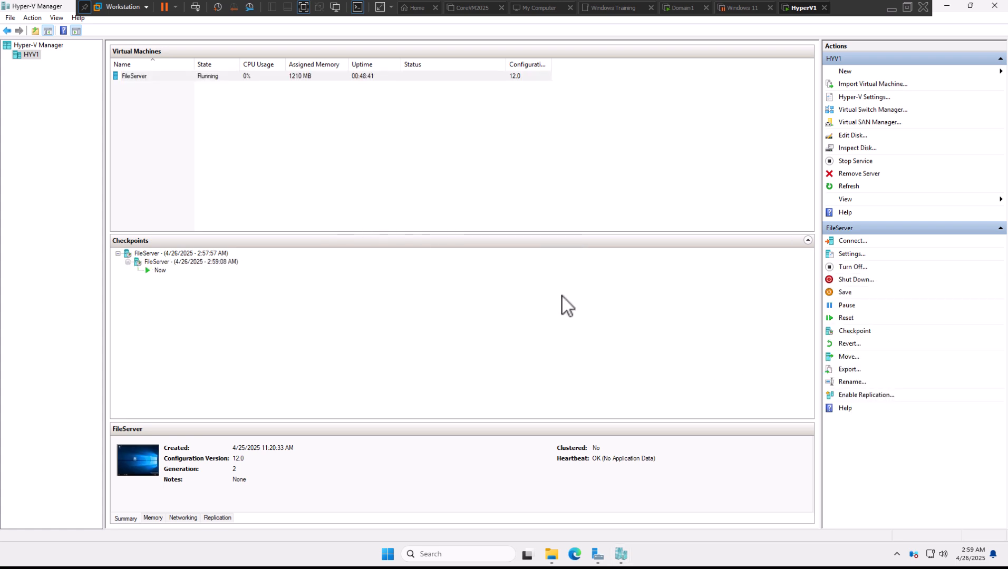
Compare the two FileServer checkpoints and the current-state entry in the checkpoint tree.
{"action": "left_click", "coordinate": [161, 262]}
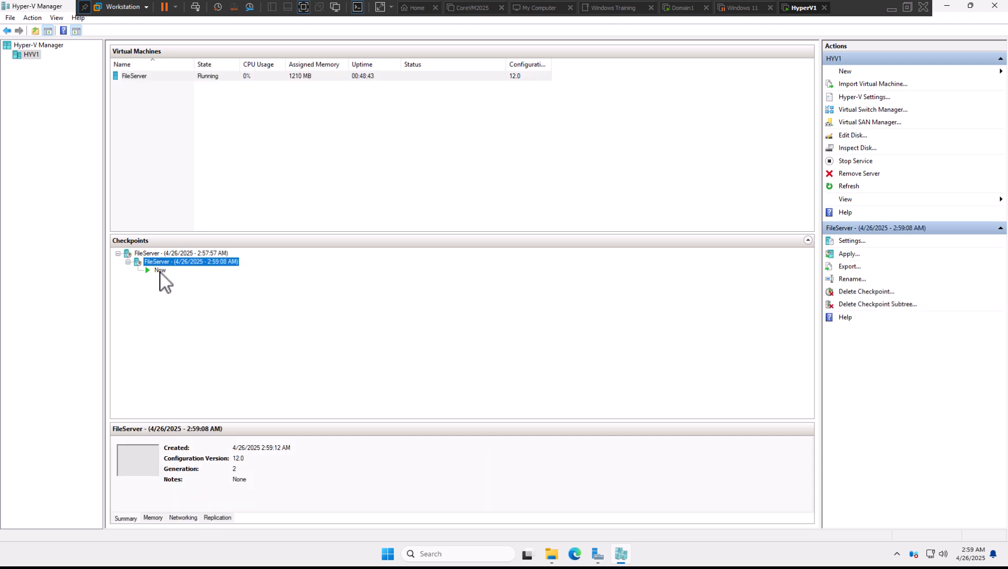
{"action": "left_click", "coordinate": [160, 271]}
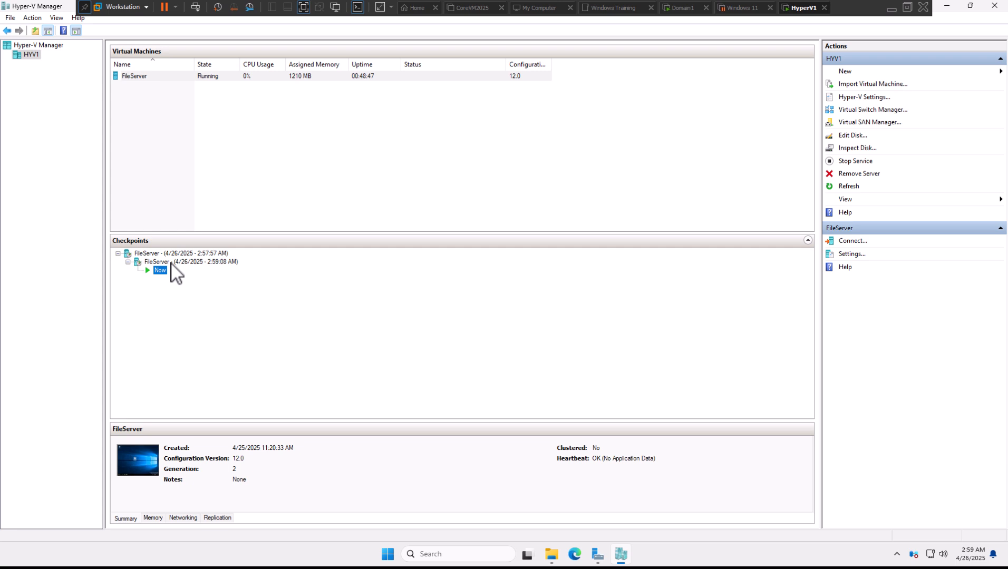
{"action": "left_click", "coordinate": [176, 253]}
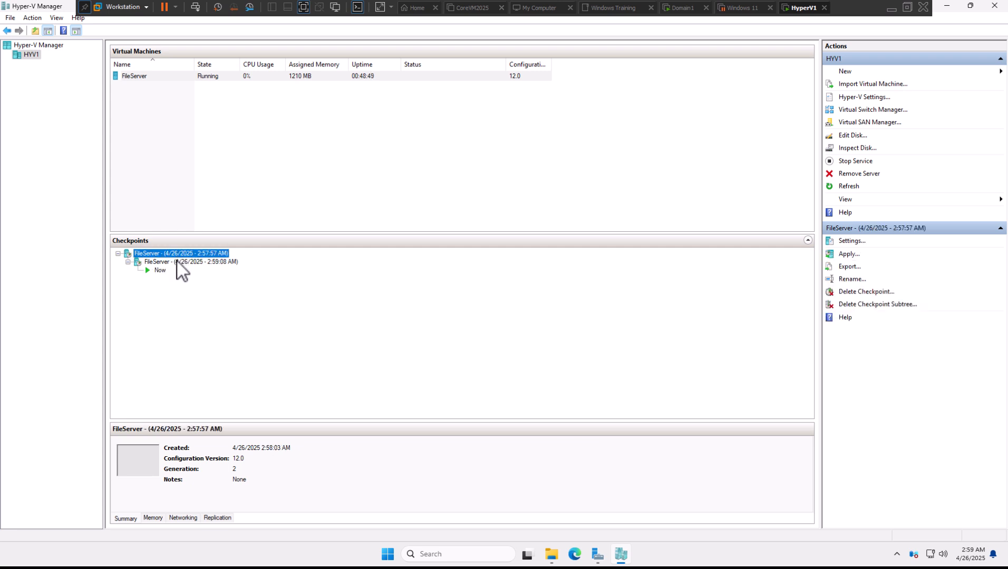
{"action": "left_click", "coordinate": [177, 261]}
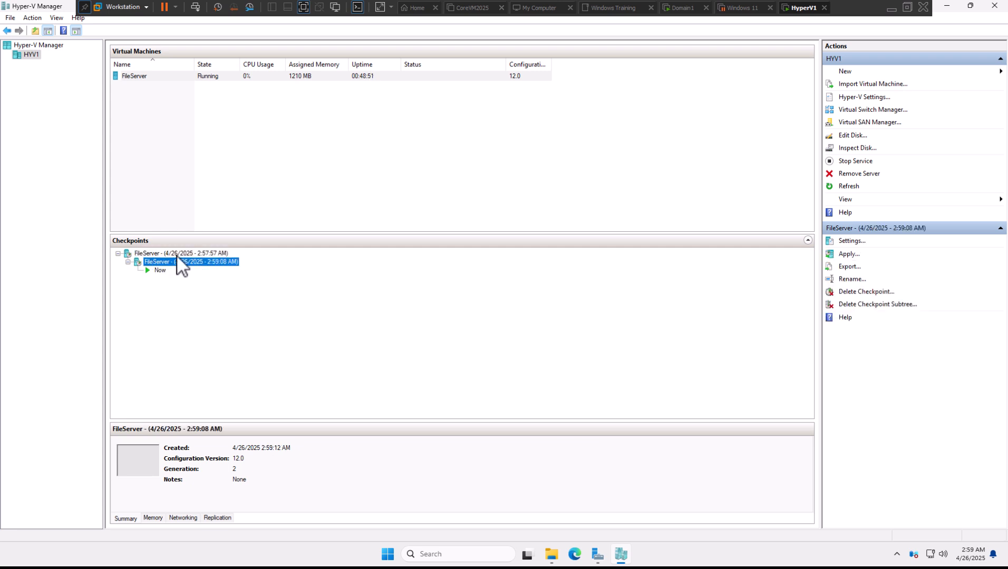
Examine the production and standard checkpoint type options in the FileServer settings, and leave without saving changes.
{"action": "right_click", "coordinate": [269, 78]}
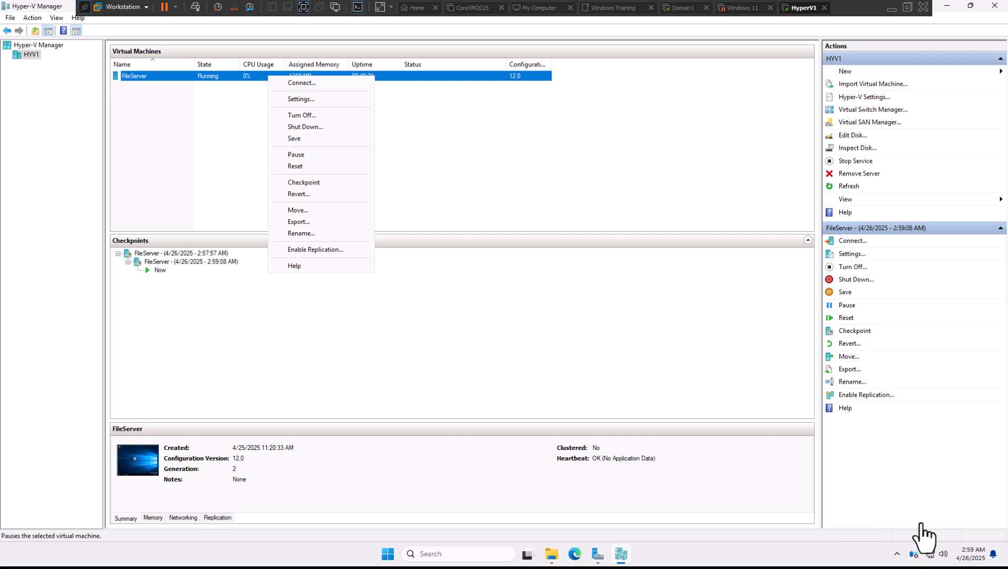
{"action": "left_click", "coordinate": [311, 98]}
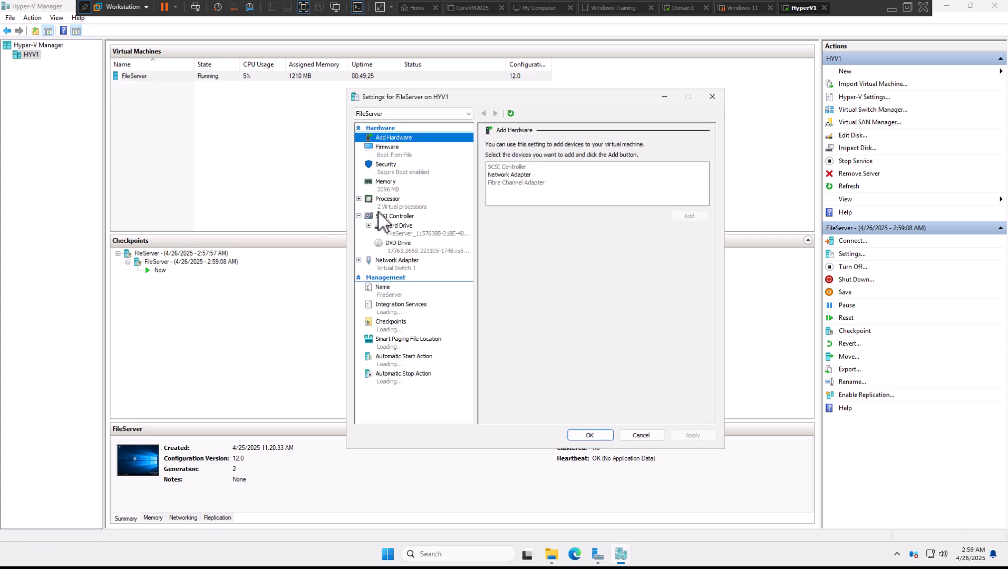
{"action": "left_click", "coordinate": [393, 325]}
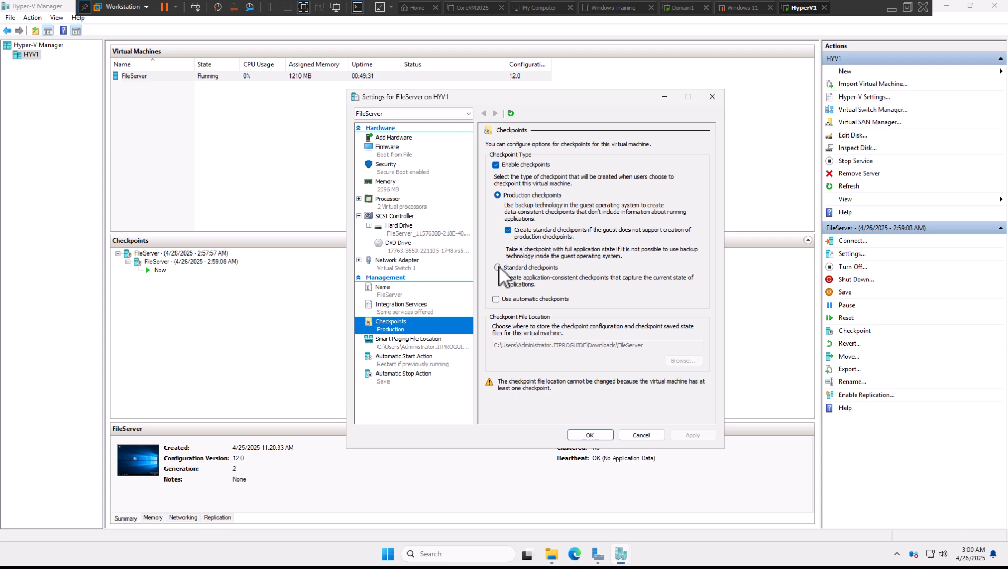
{"action": "left_click", "coordinate": [497, 268]}
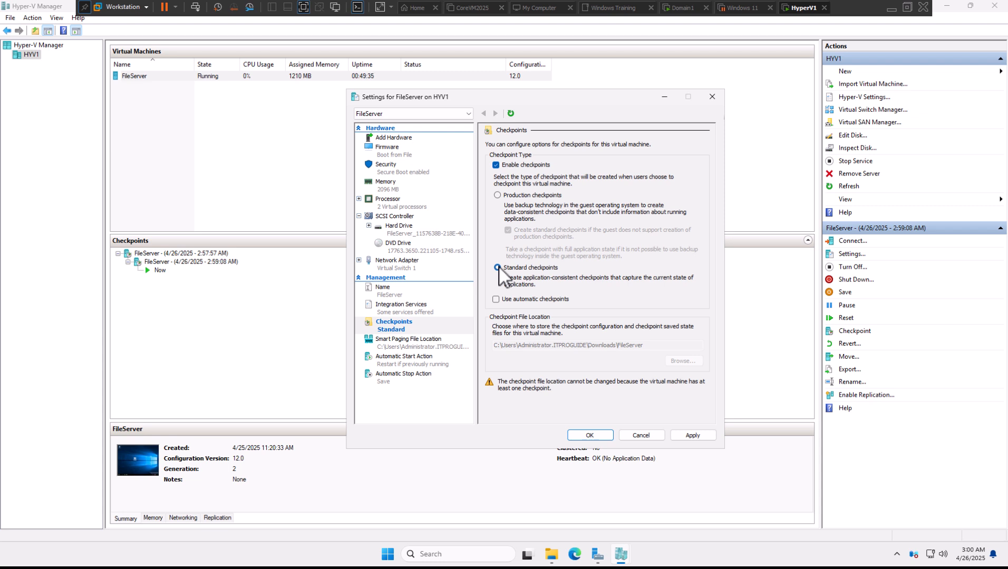
{"action": "left_click", "coordinate": [497, 195]}
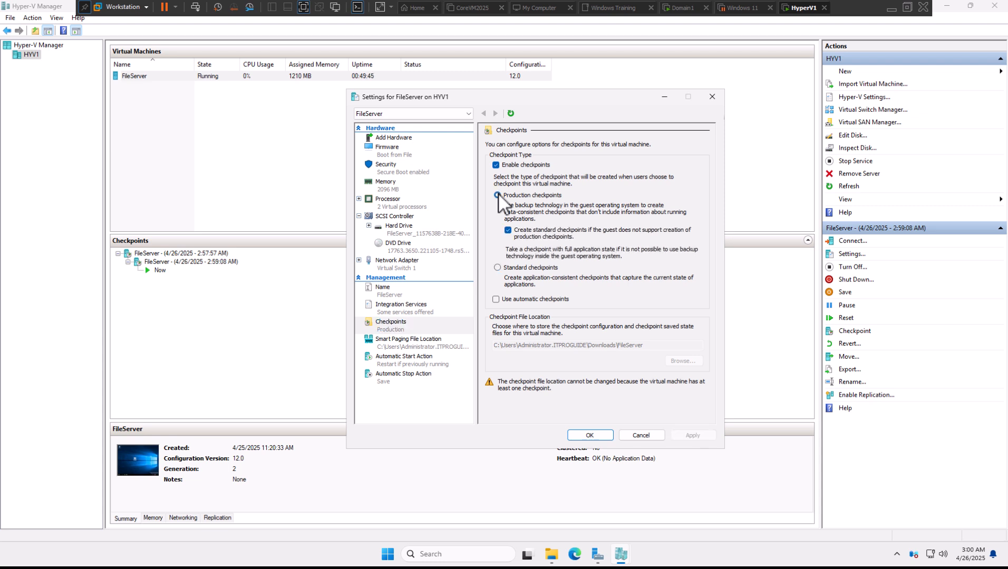
{"action": "left_click", "coordinate": [630, 437]}
Switch to File Explorer and view the checkpoint files in Downloads > FileServer > Snapshots.
{"action": "mouse_move", "coordinate": [551, 554]}
{"action": "left_click", "coordinate": [379, 481]}
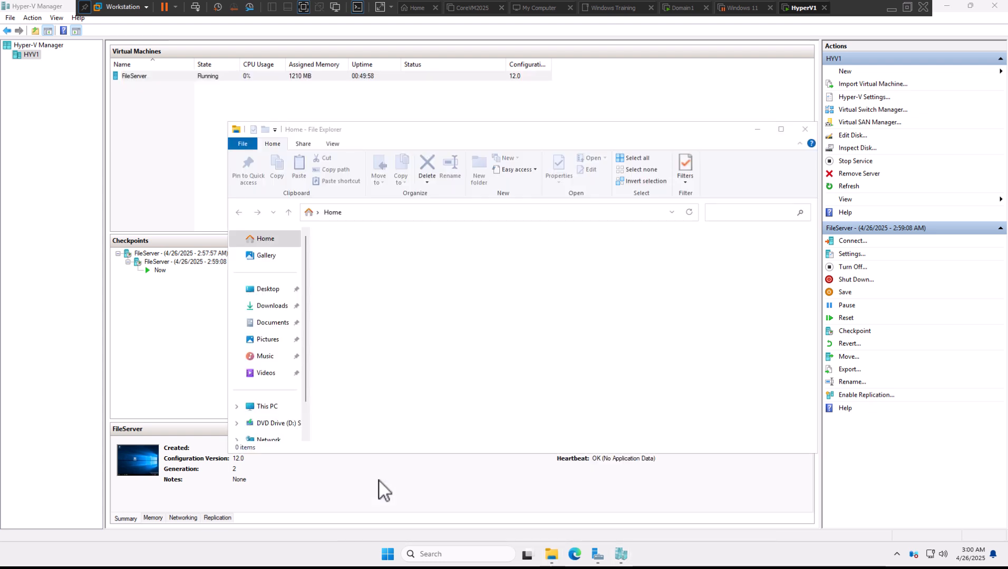
{"action": "left_click", "coordinate": [268, 308]}
{"action": "left_click", "coordinate": [351, 268]}
{"action": "double_click", "coordinate": [351, 268]}
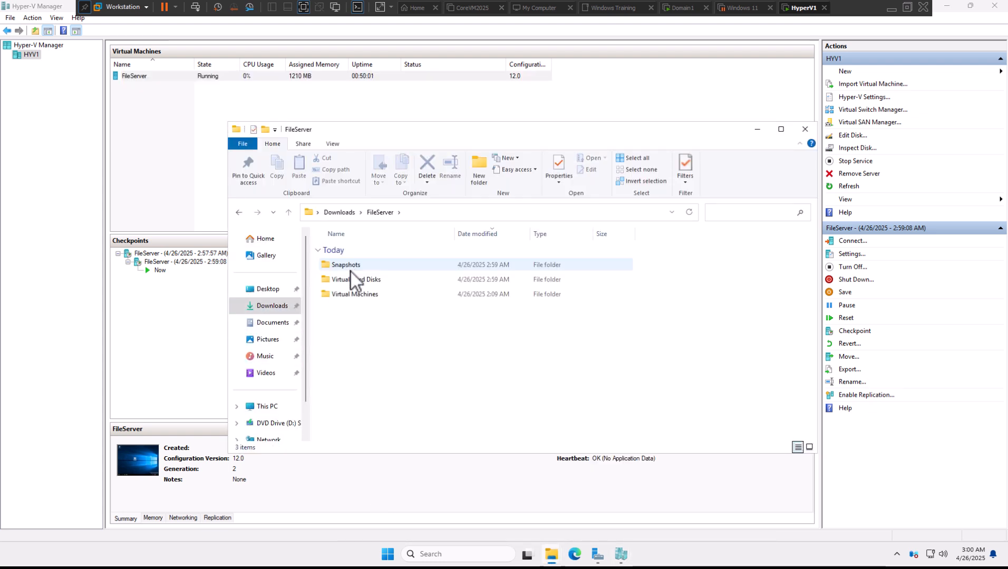
{"action": "left_click", "coordinate": [357, 265]}
{"action": "double_click", "coordinate": [356, 265]}
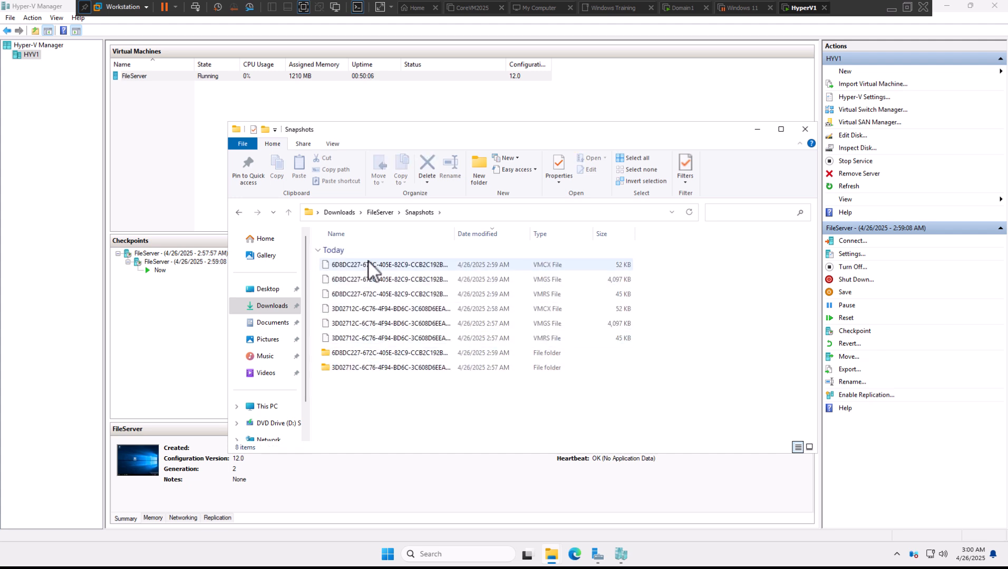
Return to Hyper-V Manager, apply the 2:57:57 AM FileServer checkpoint without creating a new checkpoint, and refresh the view.
{"action": "left_click", "coordinate": [150, 295]}
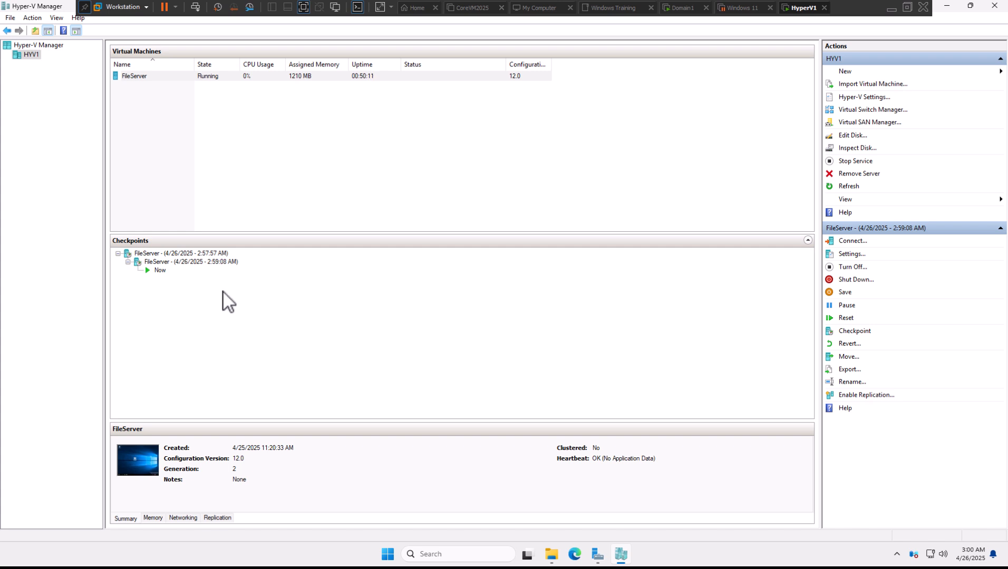
{"action": "right_click", "coordinate": [192, 267]}
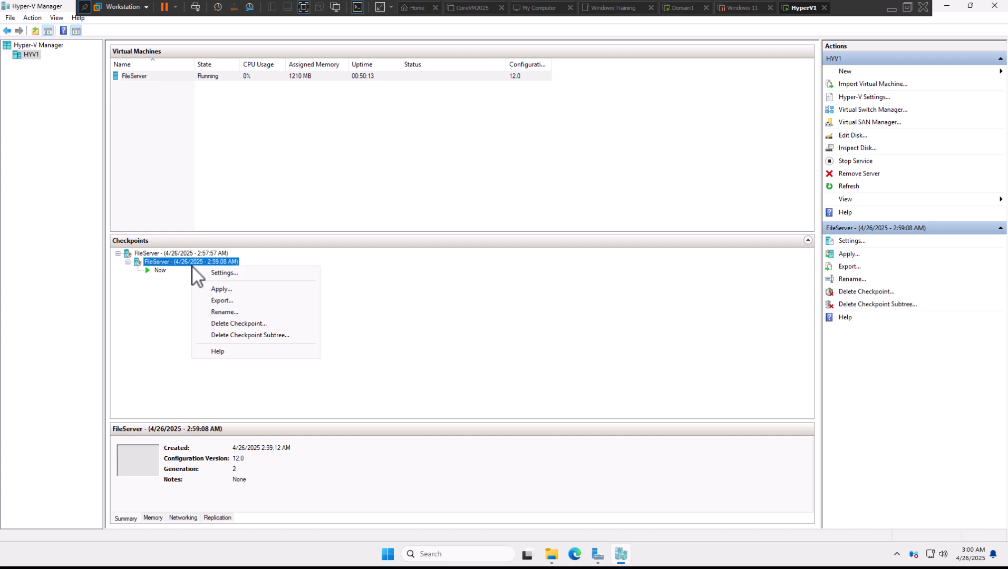
{"action": "left_click", "coordinate": [162, 264]}
{"action": "right_click", "coordinate": [163, 255]}
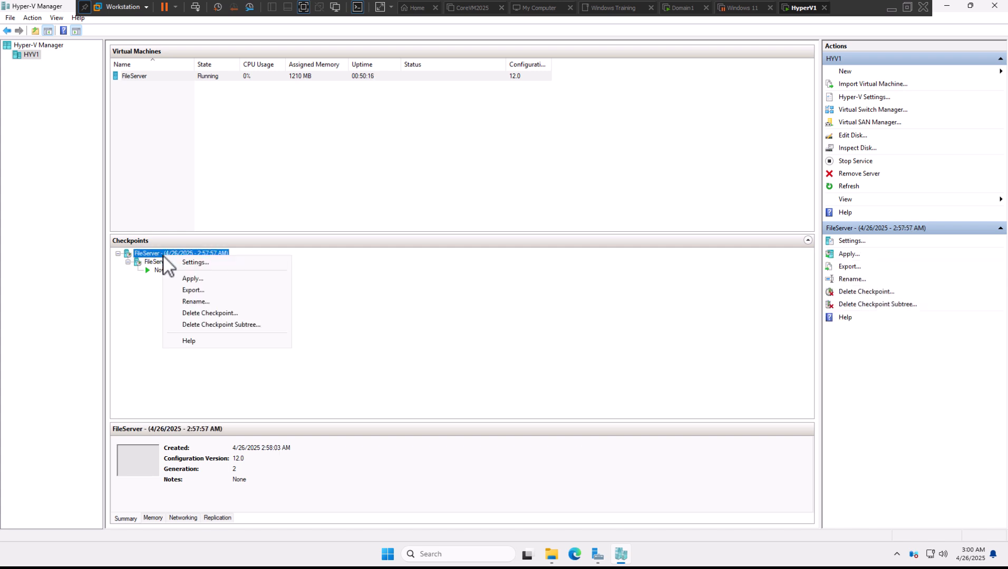
{"action": "left_click", "coordinate": [197, 278]}
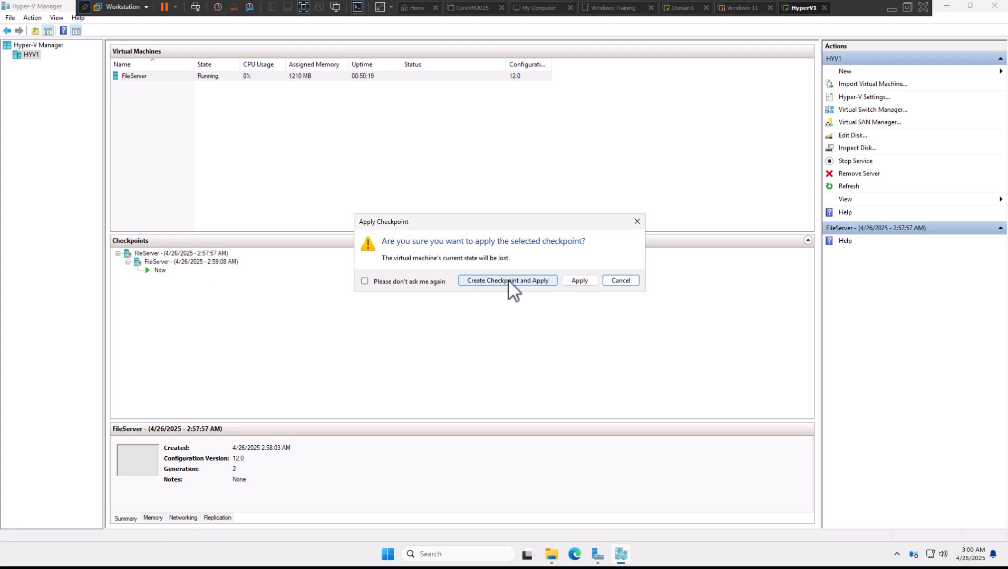
{"action": "left_click", "coordinate": [581, 281]}
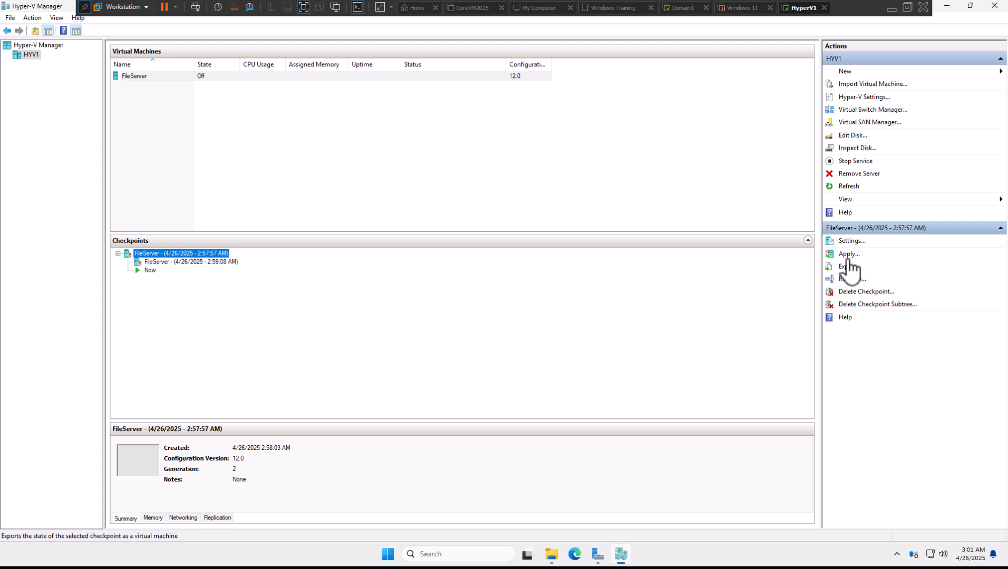
{"action": "left_click", "coordinate": [849, 186]}
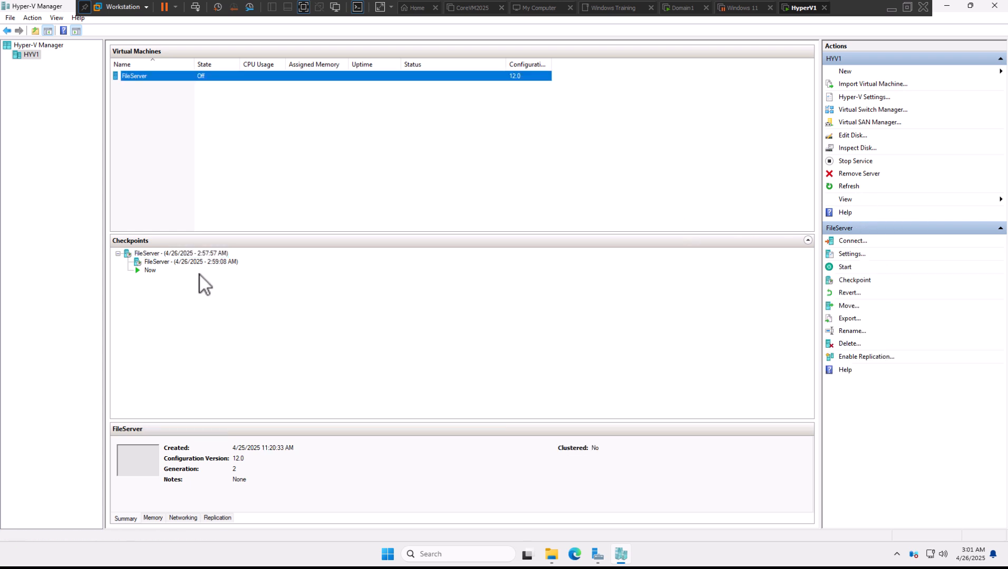
Start the FileServer virtual machine, connect to it, and dismiss the Windows Admin Center notice.
{"action": "right_click", "coordinate": [306, 75]}
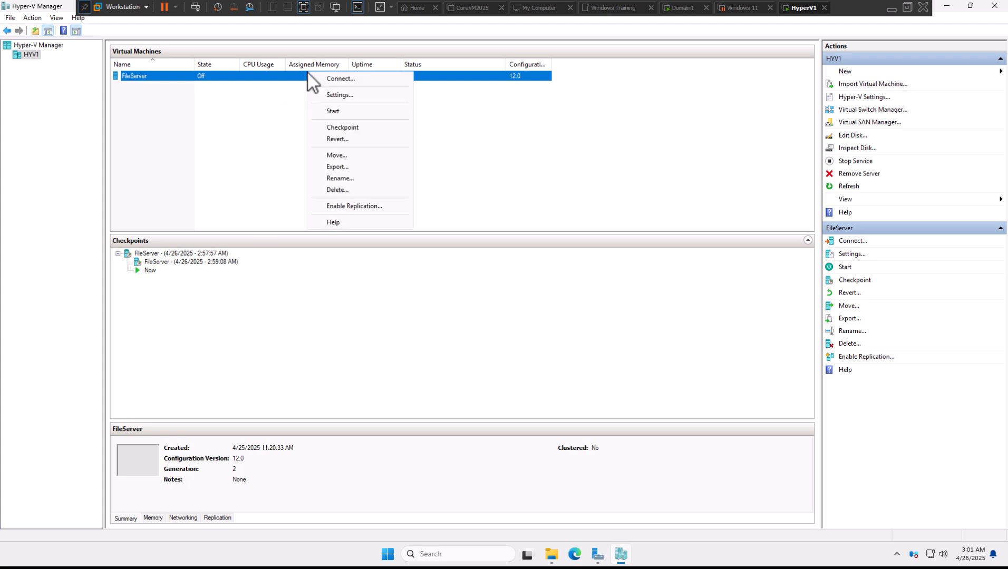
{"action": "left_click", "coordinate": [333, 111]}
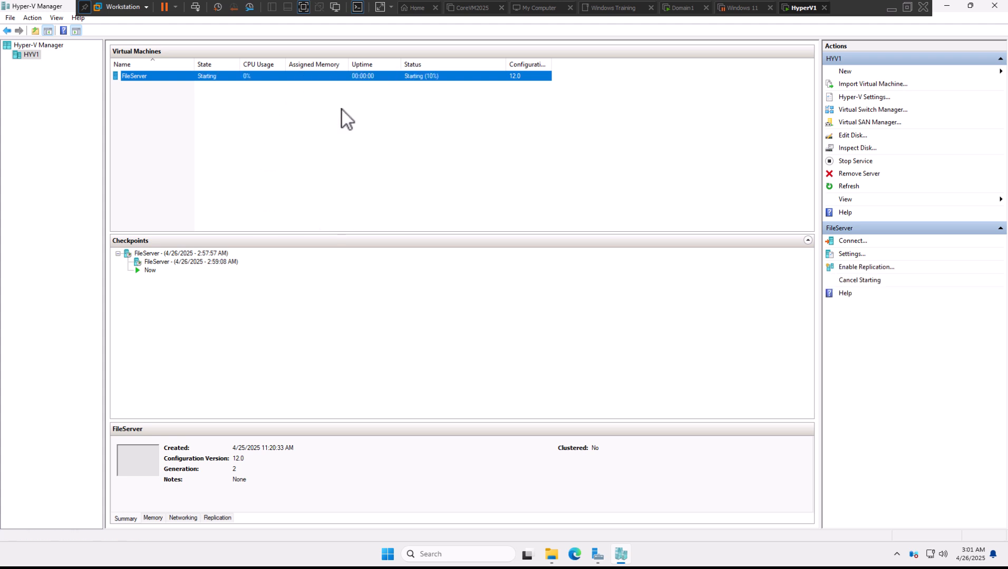
{"action": "double_click", "coordinate": [363, 79]}
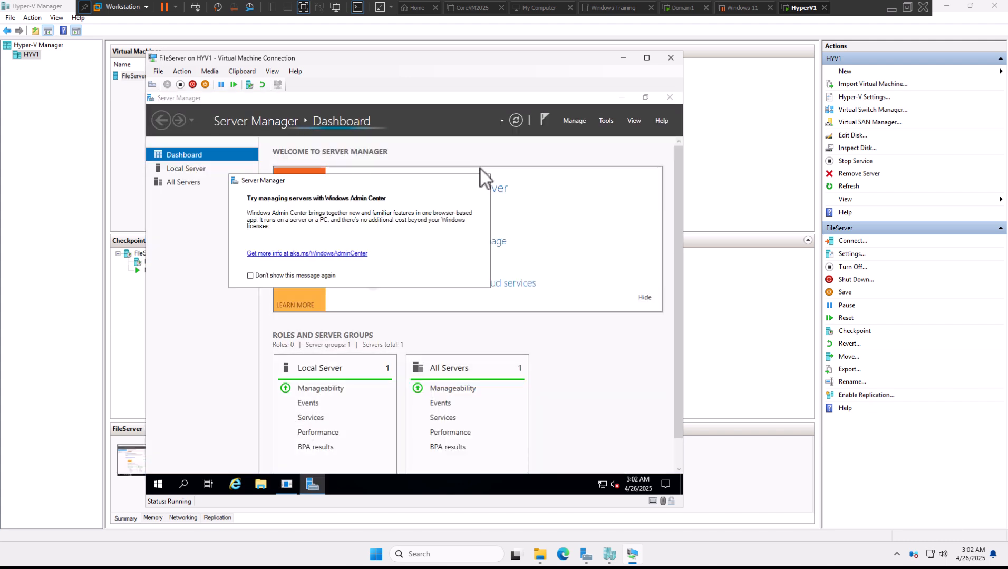
{"action": "left_click", "coordinate": [481, 180]}
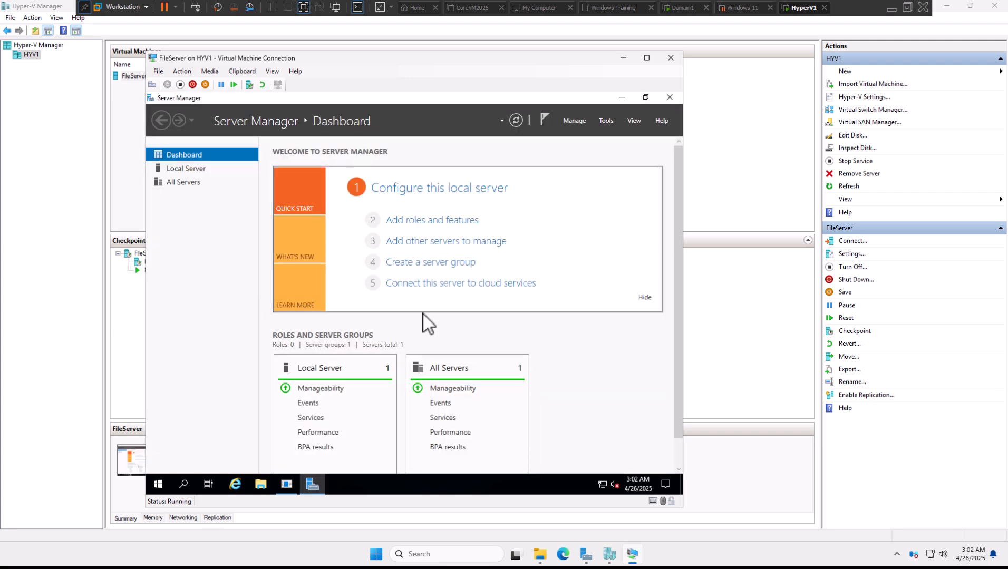
Check the Desktop folder's contents inside the FileServer virtual machine, and close the connection window.
{"action": "left_click", "coordinate": [260, 484]}
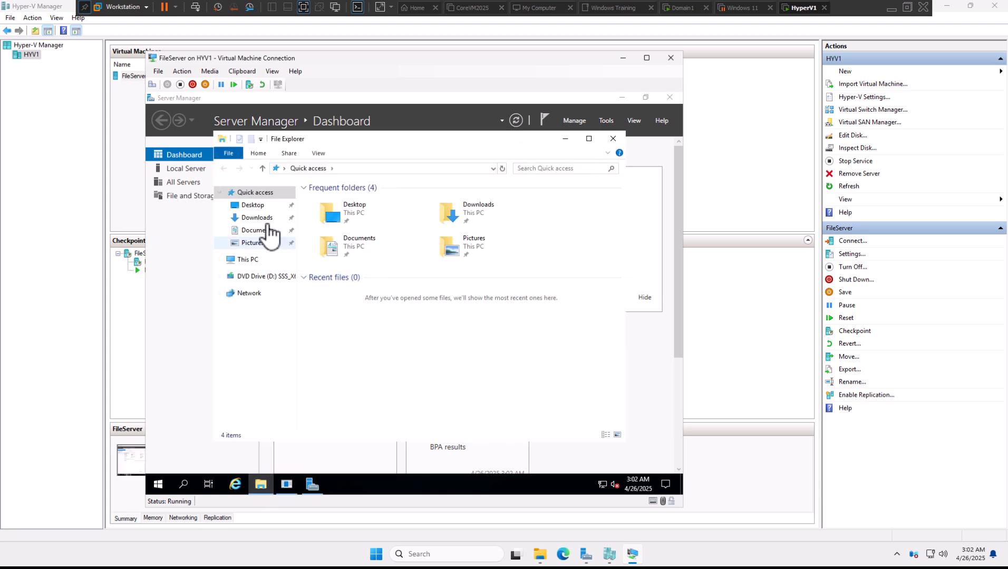
{"action": "left_click", "coordinate": [255, 206]}
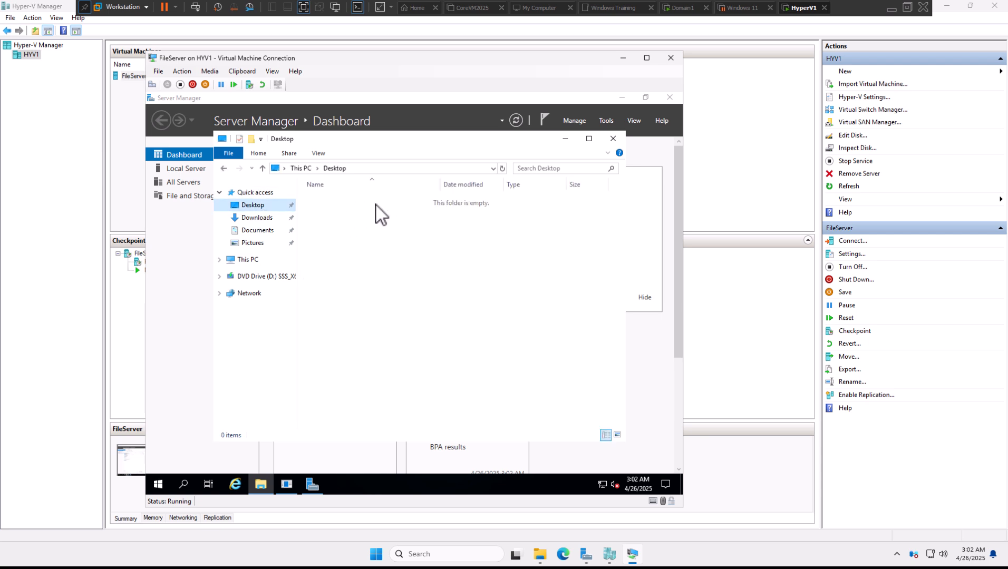
{"action": "left_click", "coordinate": [670, 57]}
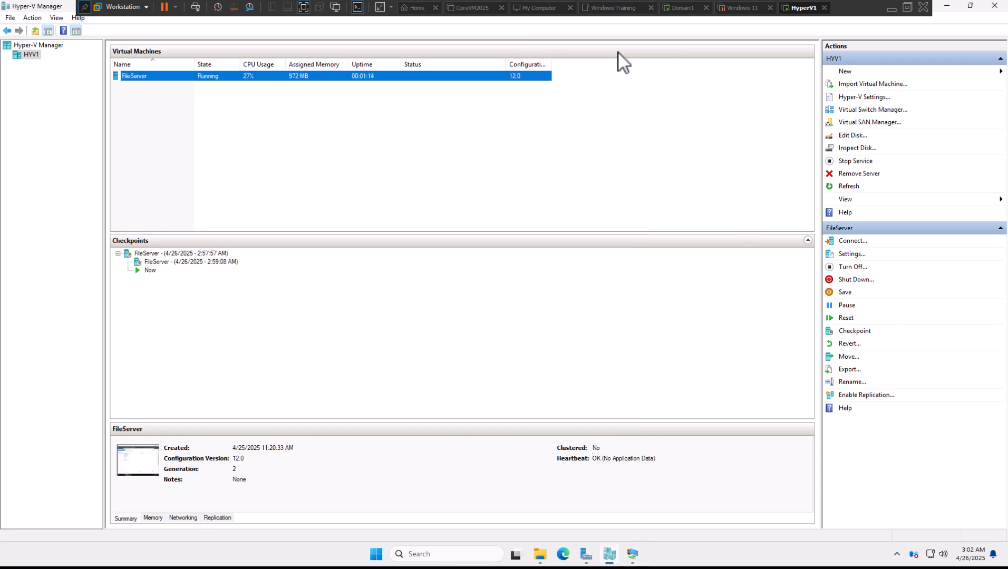
Apply the 2:59:08 AM FileServer checkpoint without creating a new checkpoint.
{"action": "left_click", "coordinate": [211, 261]}
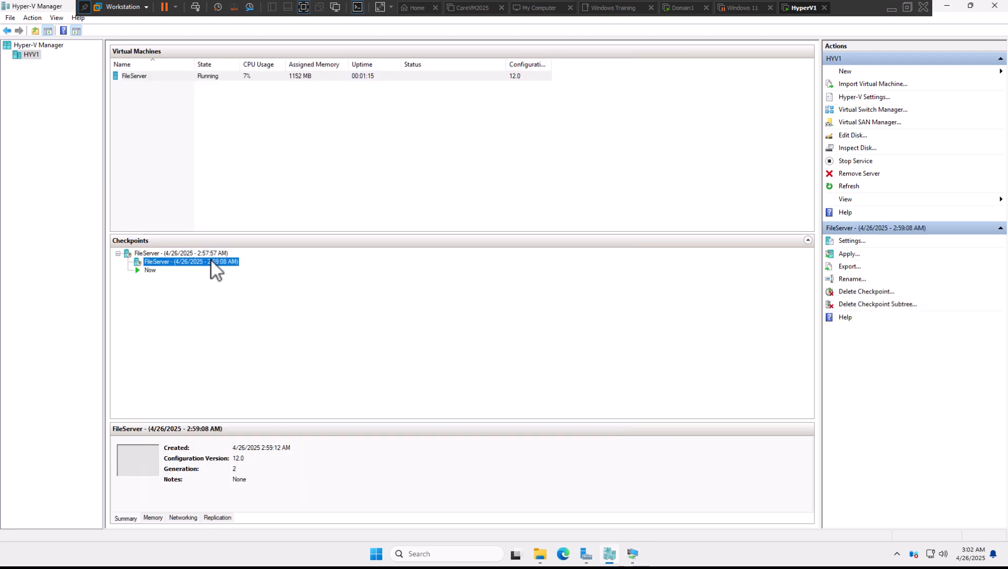
{"action": "right_click", "coordinate": [211, 261]}
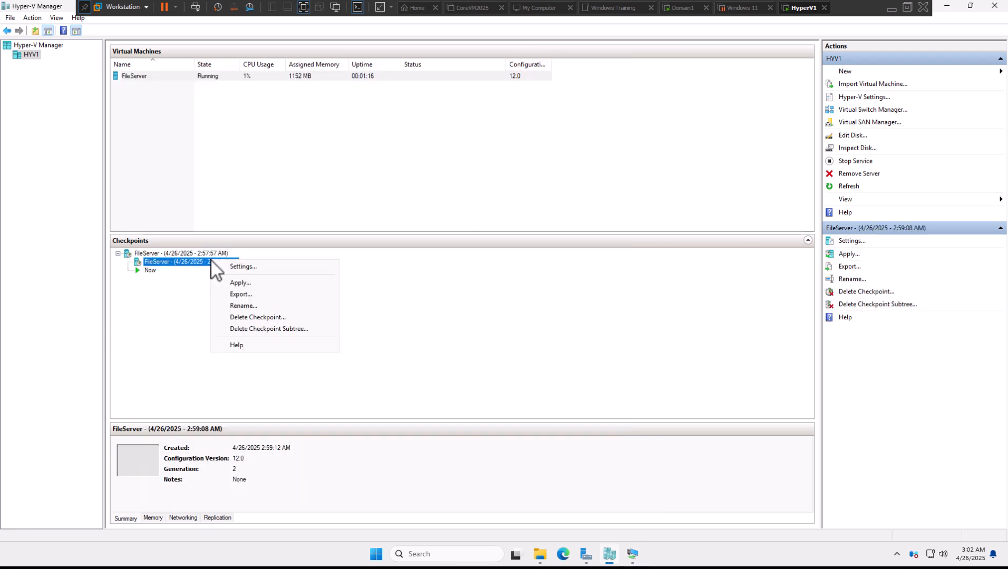
{"action": "left_click", "coordinate": [240, 283]}
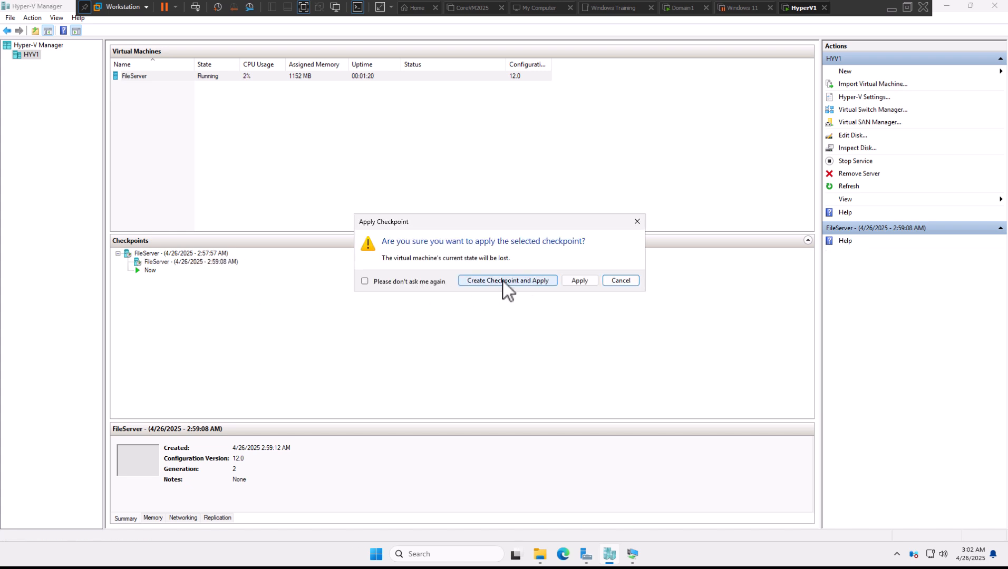
{"action": "left_click", "coordinate": [574, 282]}
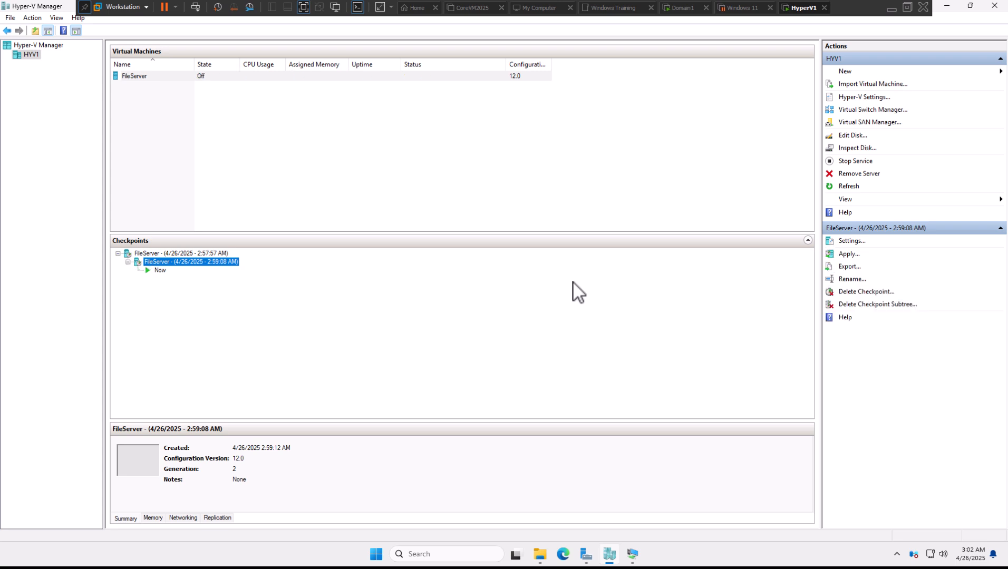
Sign in to the FileServer virtual machine with the Administrator account password, and minimize its connection window.
{"action": "left_click", "coordinate": [635, 554]}
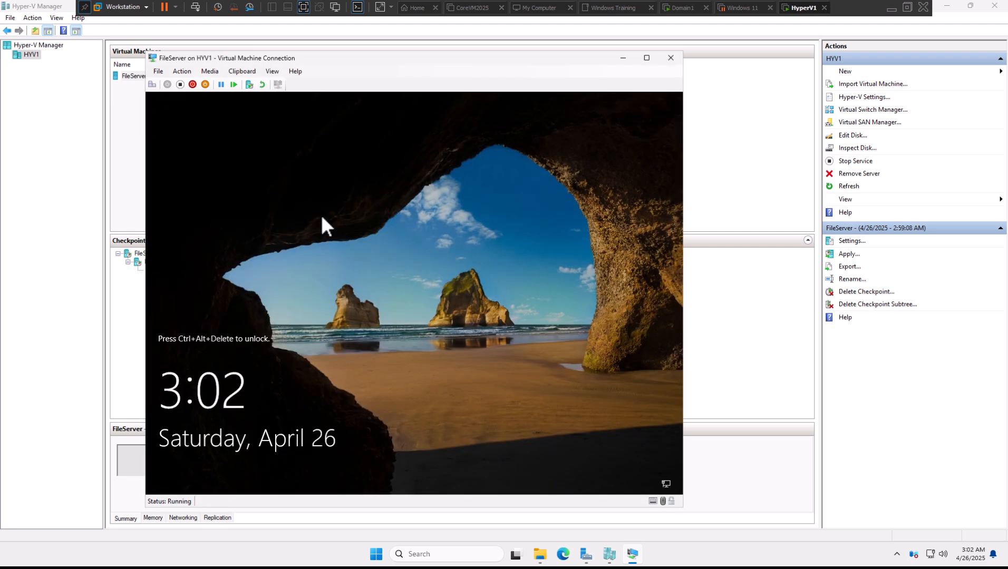
{"action": "key", "text": "ctrl+alt+End"}
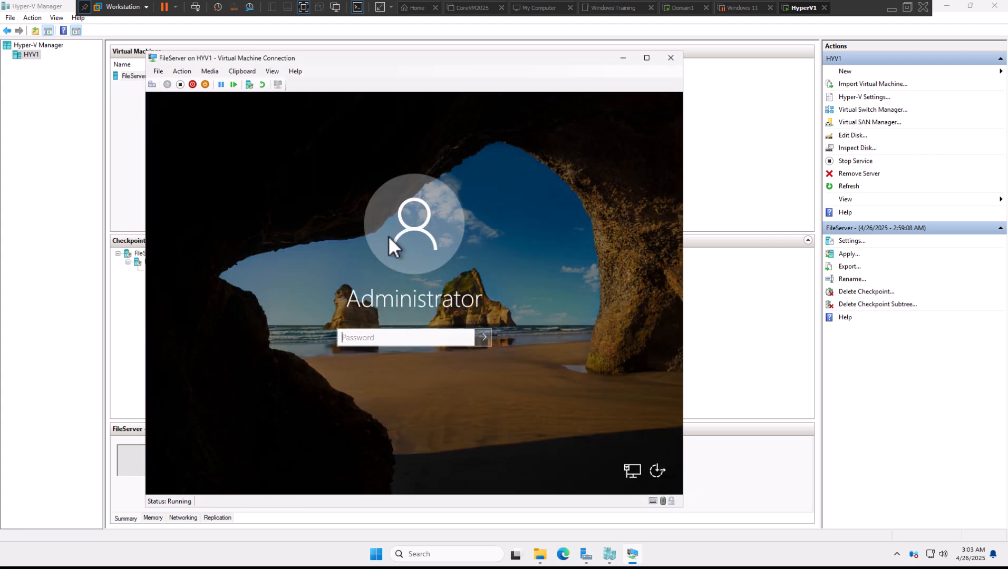
{"action": "type", "text": "********"}
{"action": "key", "text": "Return"}
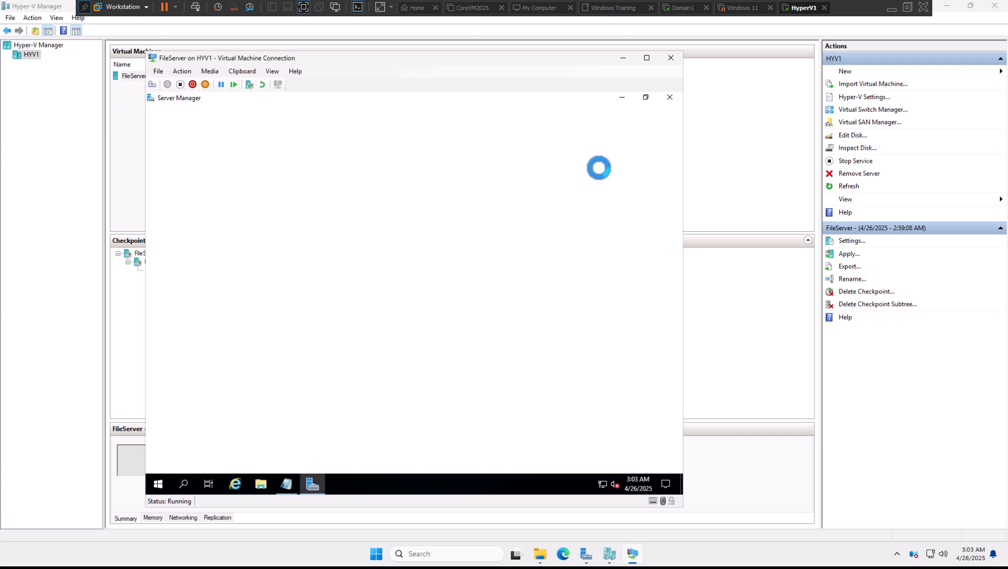
{"action": "left_click", "coordinate": [623, 58]}
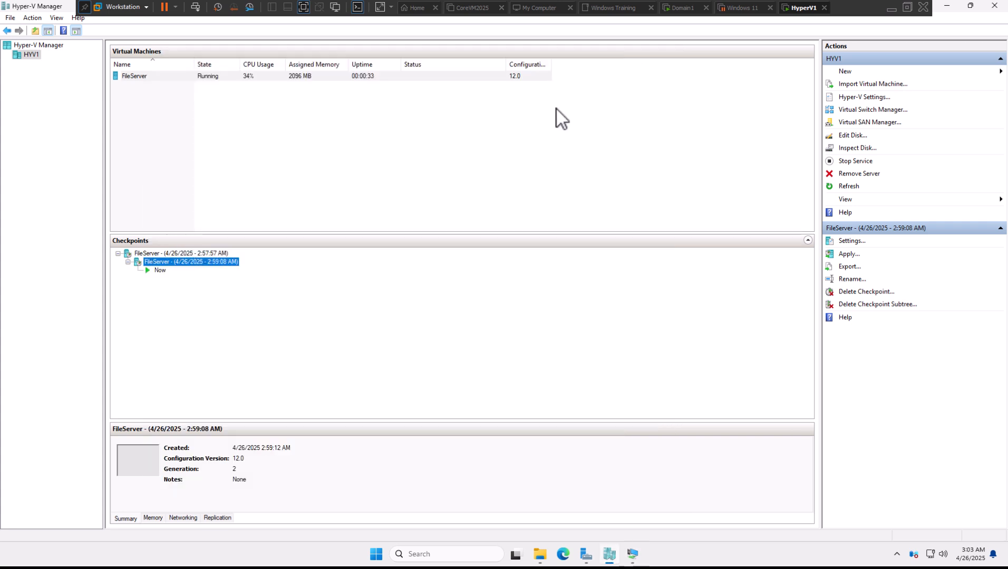
Delete only the 2:57:57 AM FileServer checkpoint, keeping its subtree, and confirm the deletion.
{"action": "right_click", "coordinate": [218, 252]}
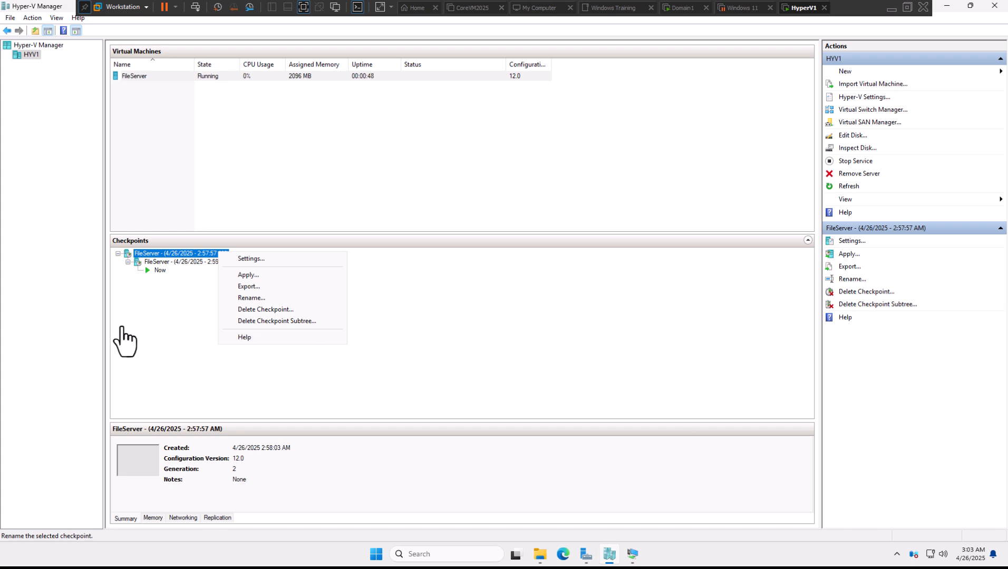
{"action": "left_click", "coordinate": [201, 256]}
{"action": "left_click", "coordinate": [204, 262]}
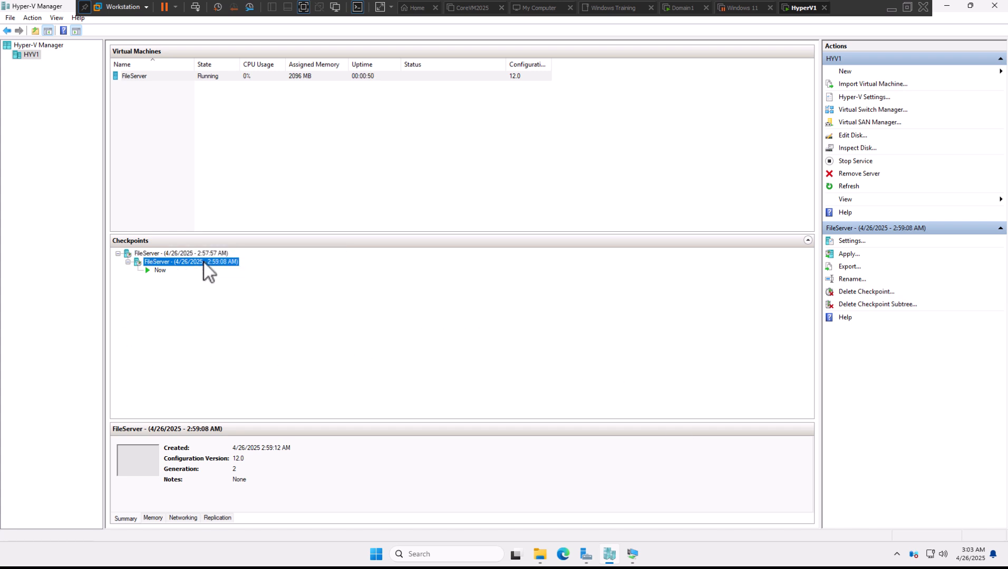
{"action": "right_click", "coordinate": [206, 254]}
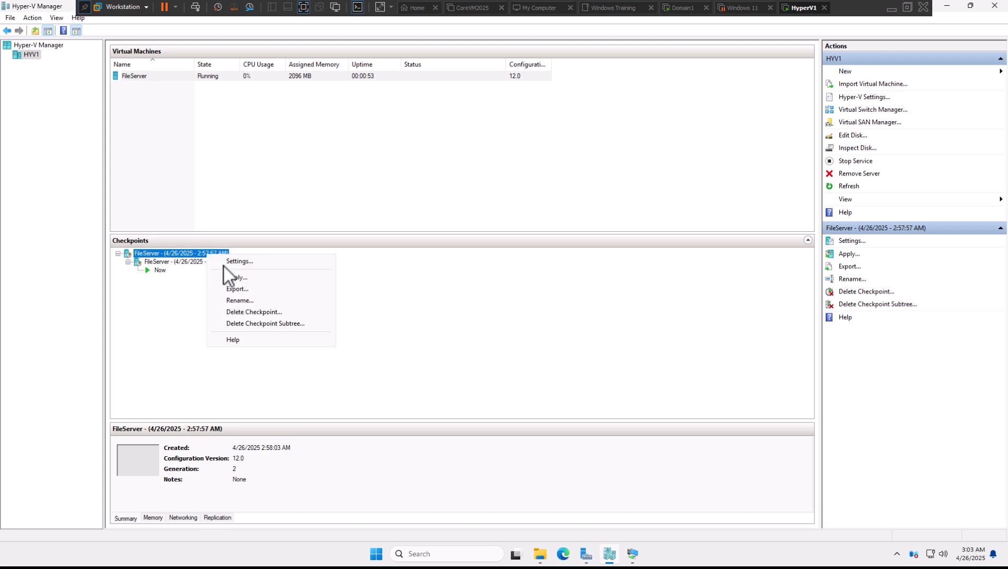
{"action": "left_click", "coordinate": [277, 312]}
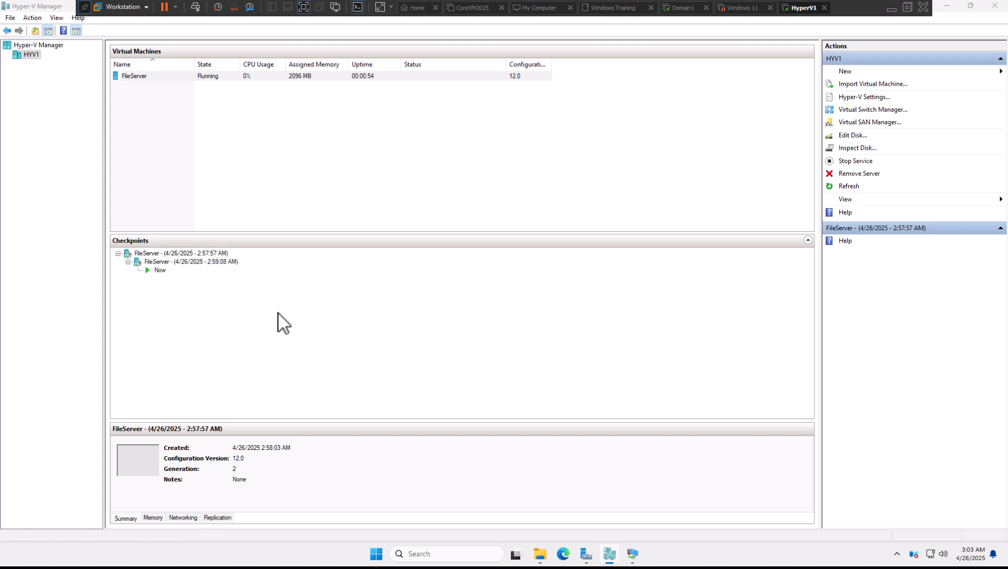
{"action": "left_click", "coordinate": [527, 284]}
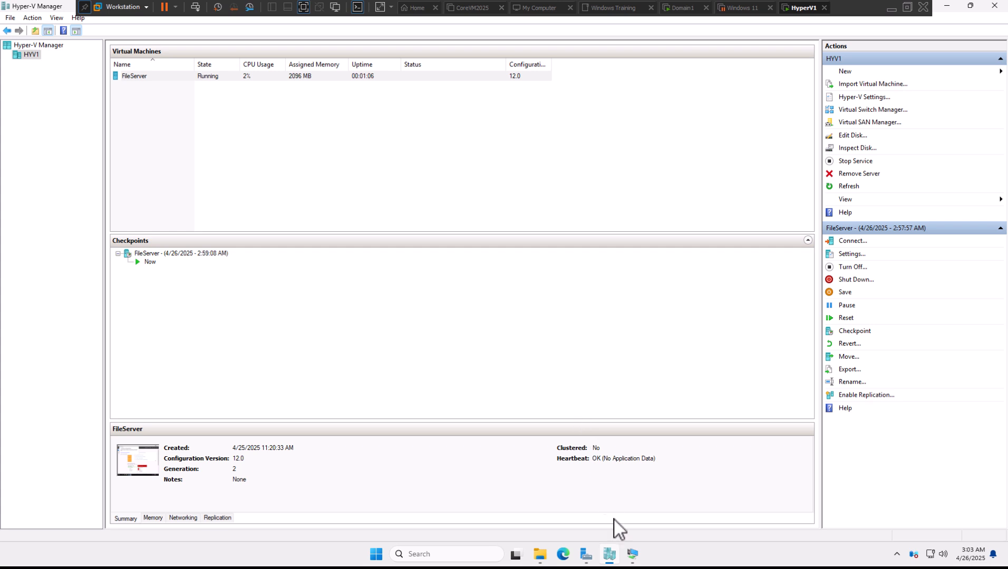
Read the New Text Document file inside the FileServer virtual machine, and close its File Explorer and Server Manager windows.
{"action": "left_click", "coordinate": [632, 554]}
{"action": "left_click", "coordinate": [261, 485]}
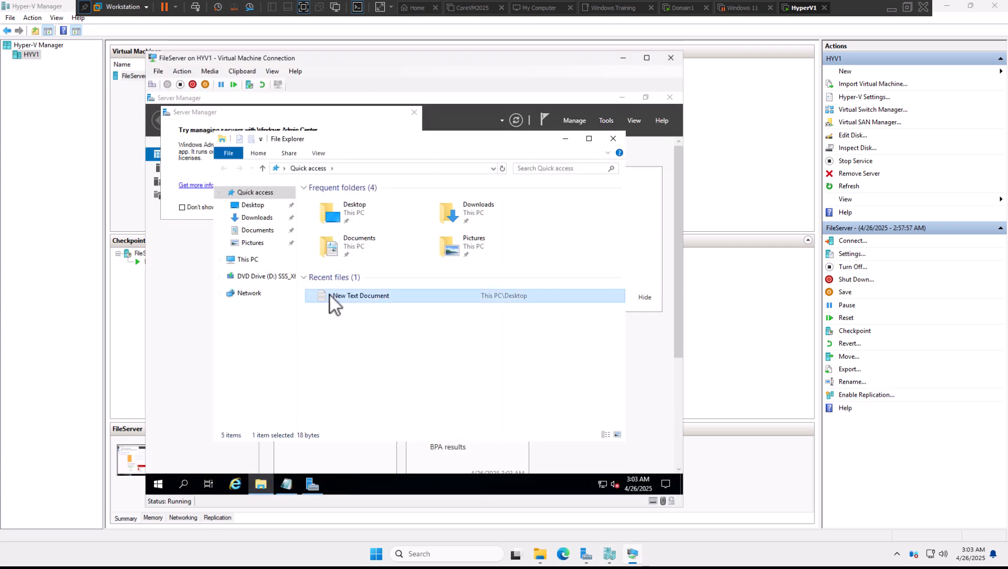
{"action": "double_click", "coordinate": [330, 296]}
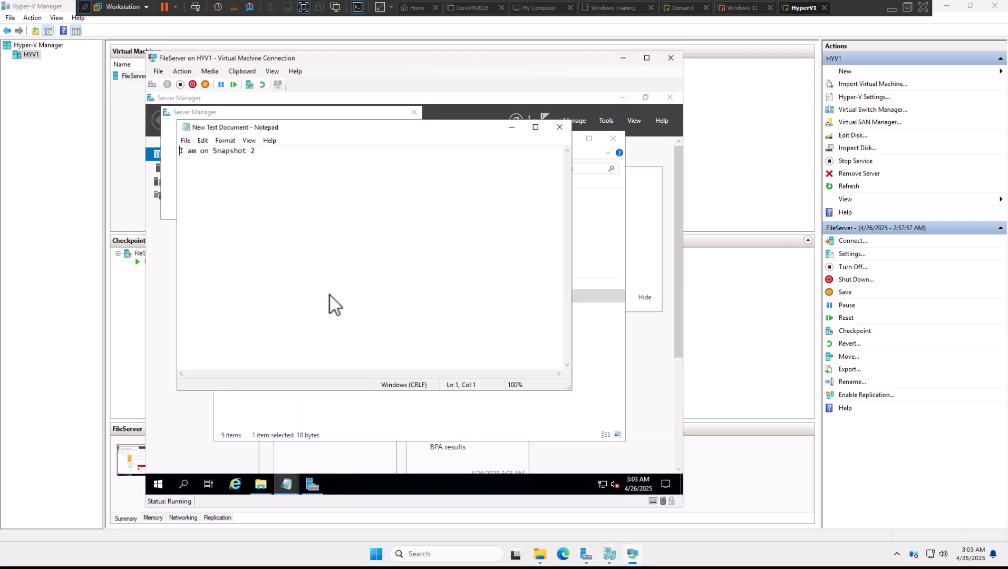
{"action": "left_click", "coordinate": [556, 132]}
{"action": "left_click", "coordinate": [620, 139]}
{"action": "left_click", "coordinate": [669, 98]}
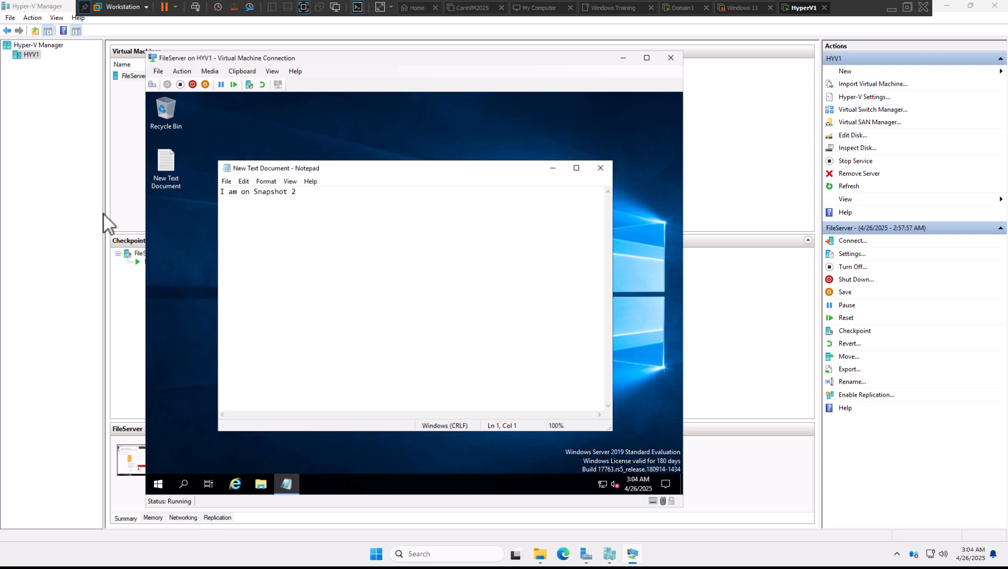
Delete the remaining 2:59:08 AM FileServer checkpoint and confirm the deletion.
{"action": "left_click", "coordinate": [145, 272]}
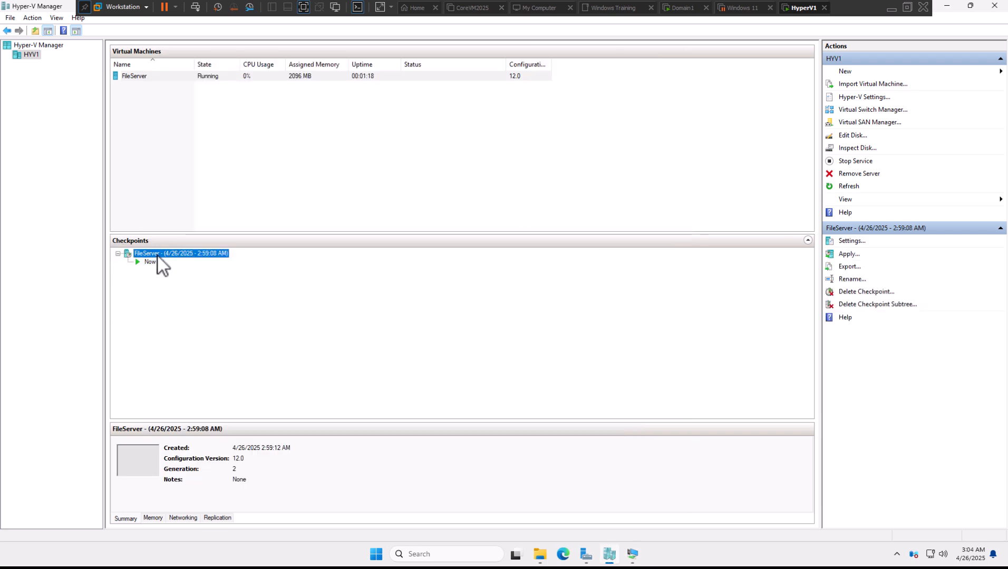
{"action": "right_click", "coordinate": [157, 255]}
{"action": "left_click", "coordinate": [201, 315]}
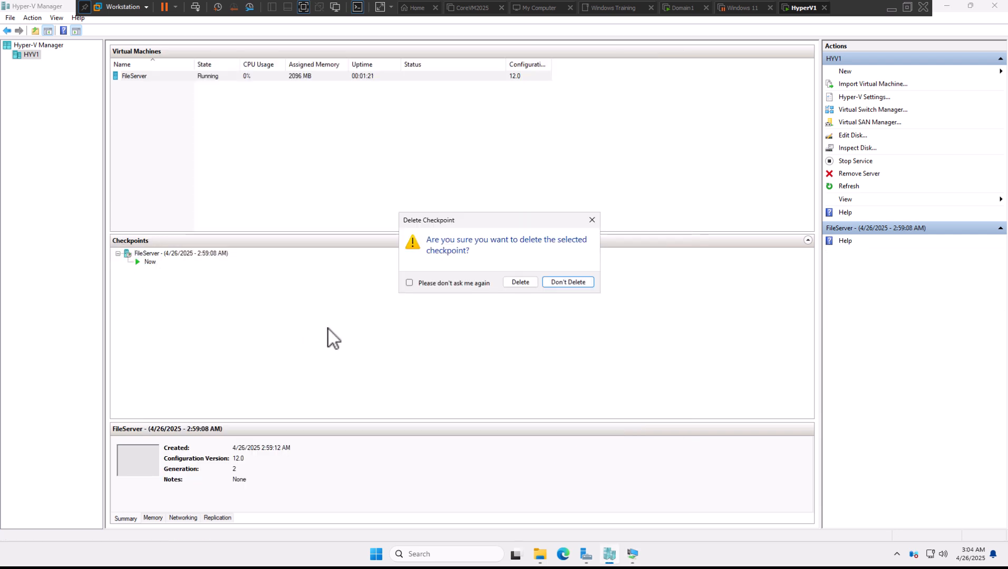
{"action": "left_click", "coordinate": [521, 285]}
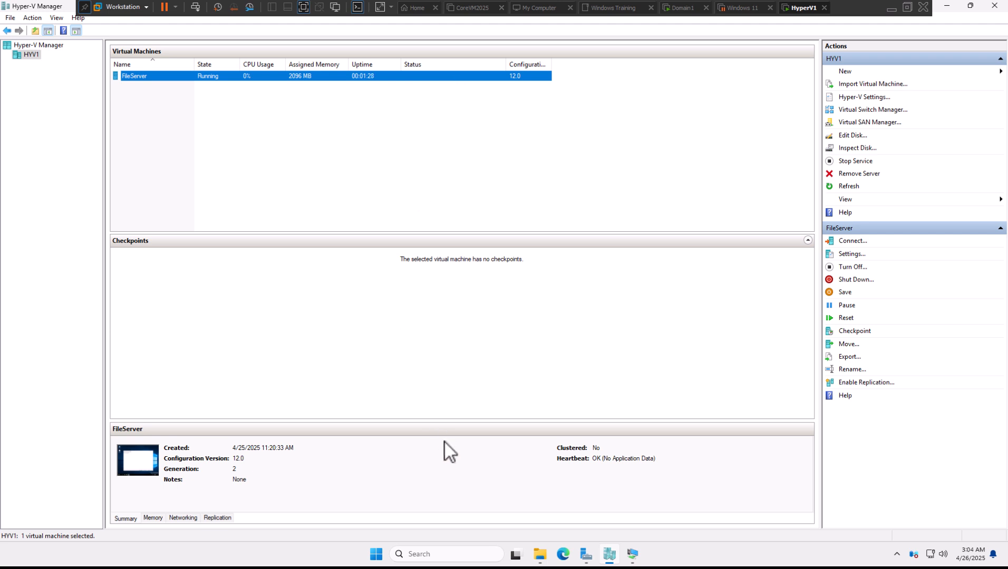
Switch to File Explorer and refresh the FileServer Snapshots folder to check for leftover checkpoint files.
{"action": "left_click", "coordinate": [538, 553]}
{"action": "left_click", "coordinate": [400, 504]}
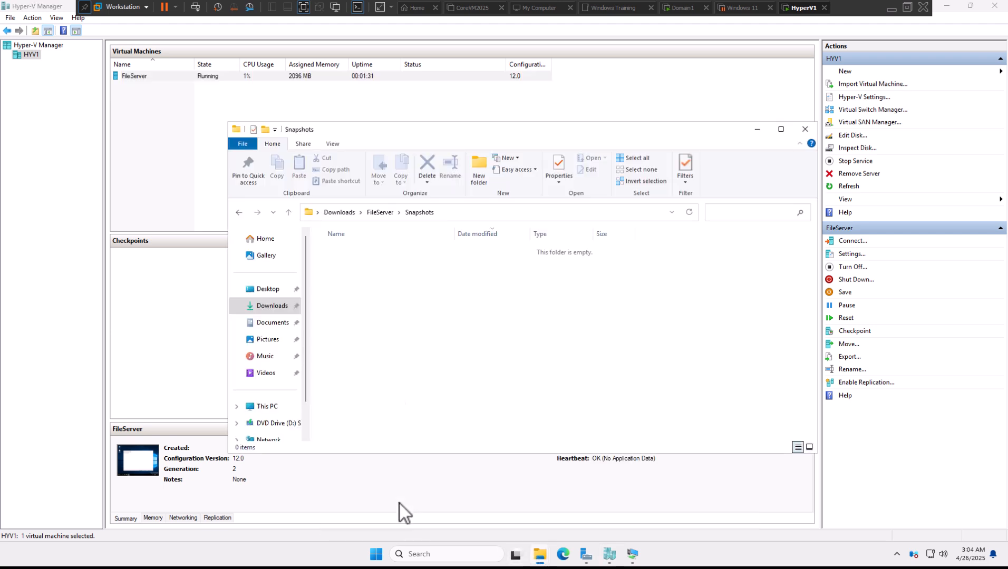
{"action": "right_click", "coordinate": [424, 307]}
{"action": "left_click", "coordinate": [449, 351]}
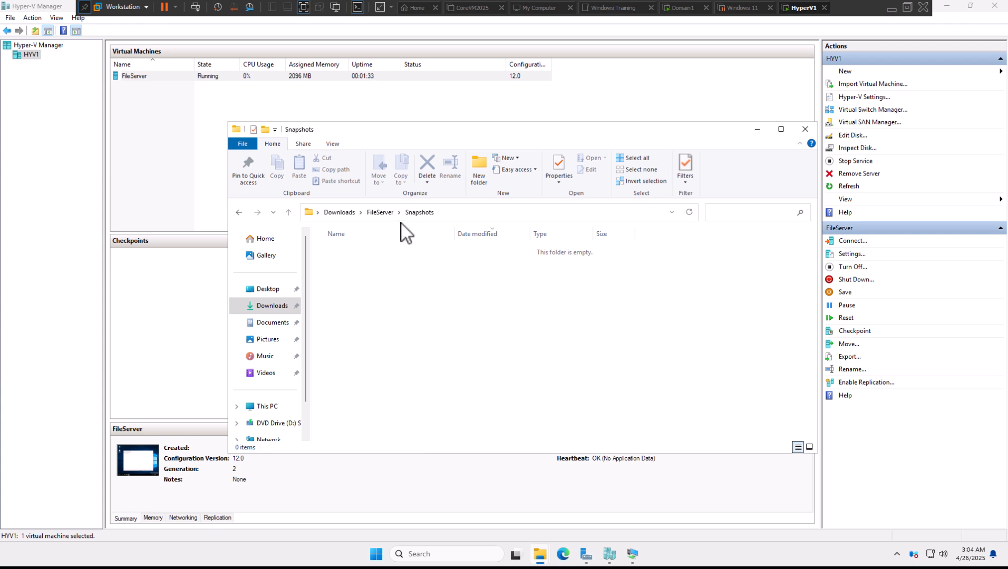